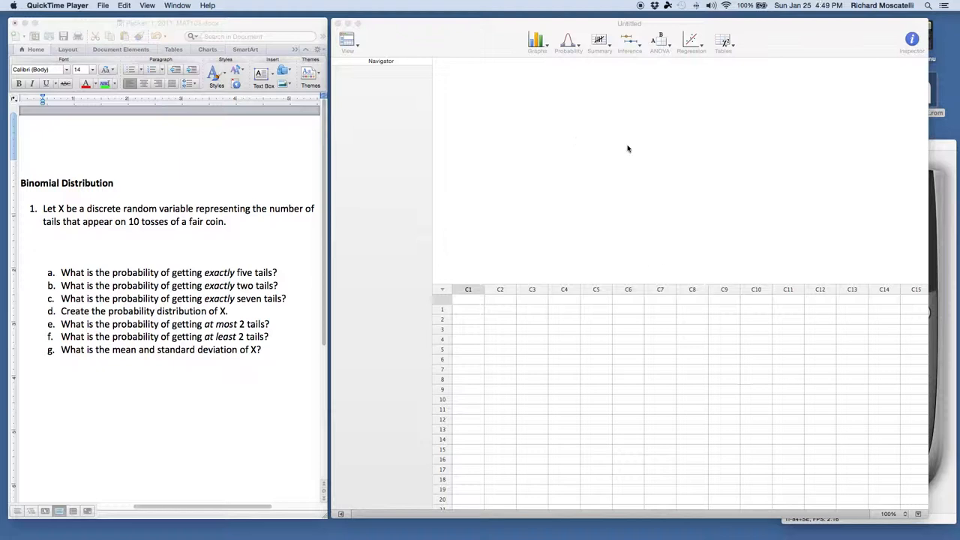
click(577, 49)
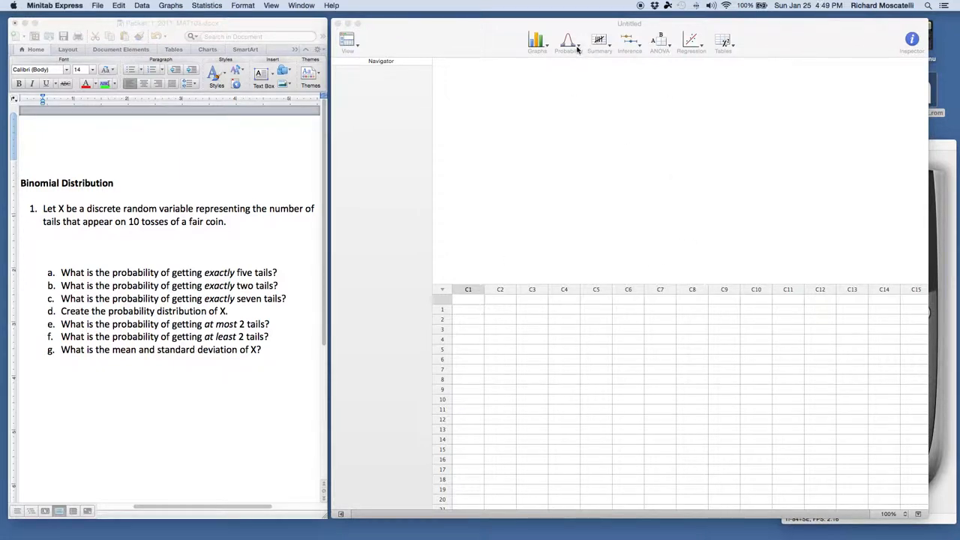
click(577, 49)
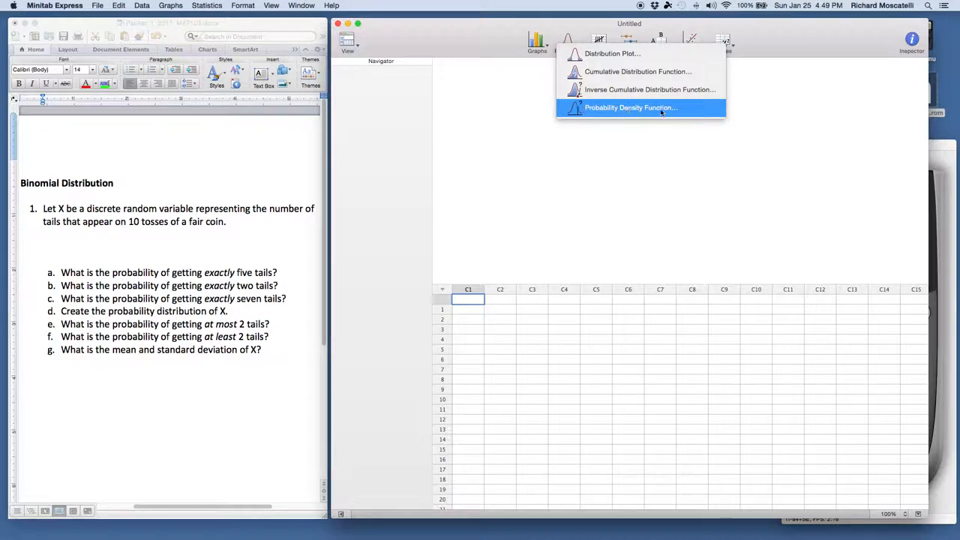
click(592, 91)
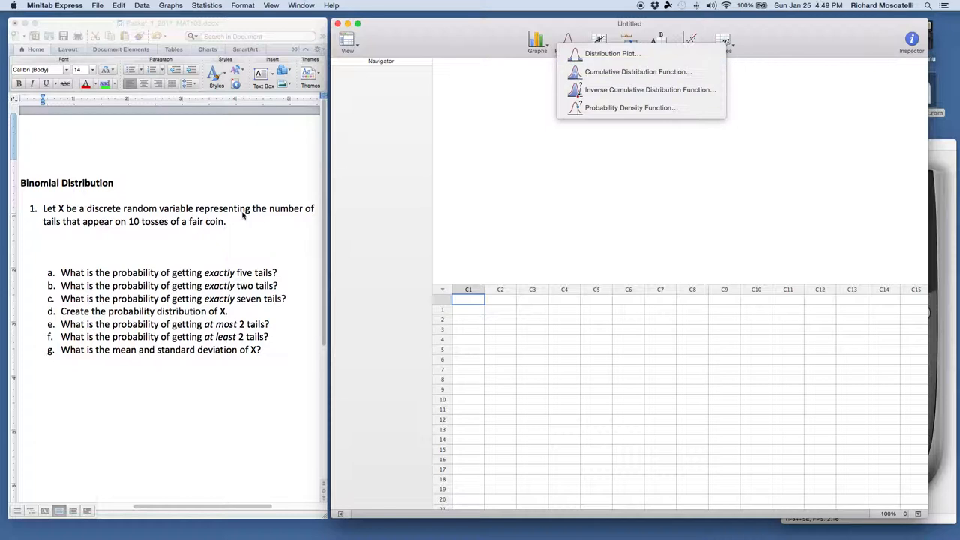
In the Word document, add the line "n = 10" with a lowercase n below the coin-toss problem and begin a "p=" line
click(163, 238)
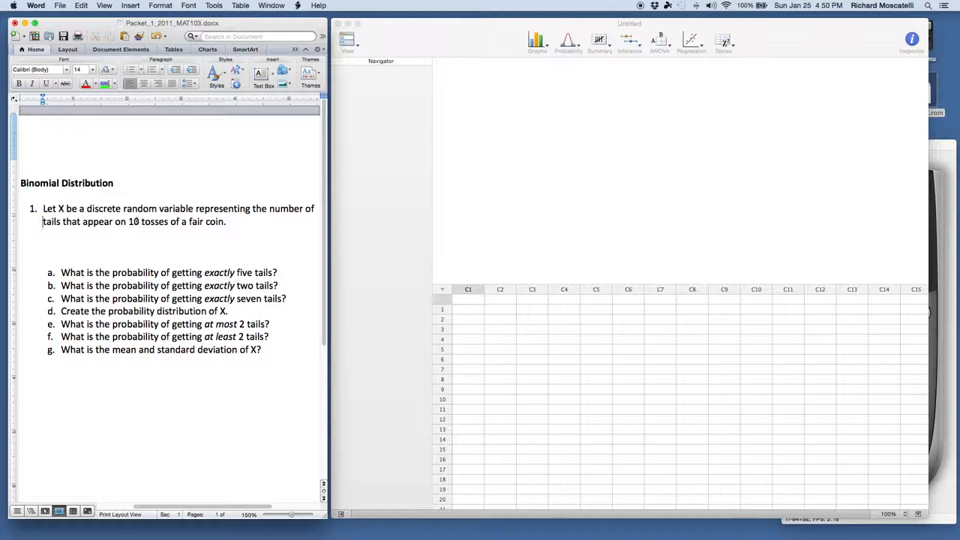
click(52, 233)
text(n = 10)
key(Return)
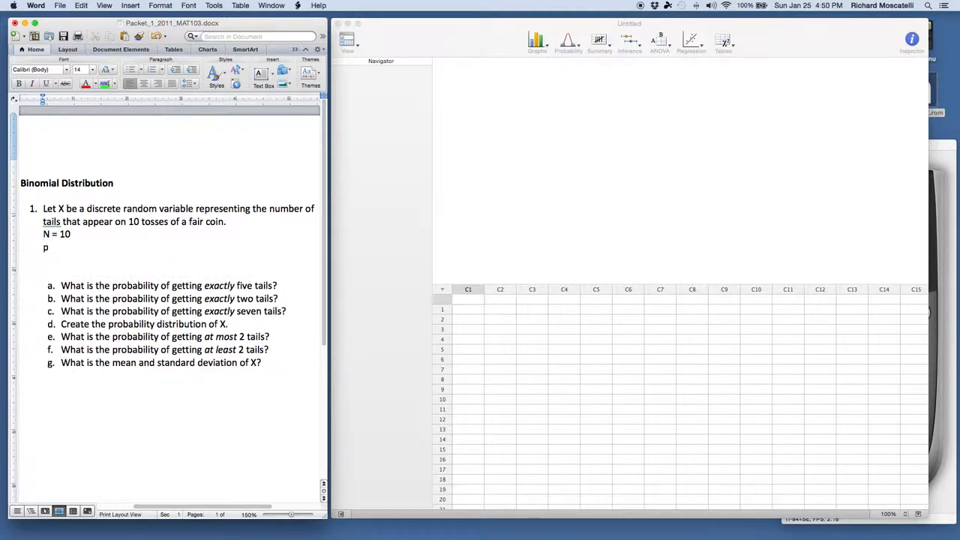
text(p=)
key(super+z)
key(super+z)
Complete the p line with the value .5 and add the line "q= .5" beneath it
text(1/2)
key(BackSpace)
key(BackSpace)
key(BackSpace)
text(.5)
key(Return)
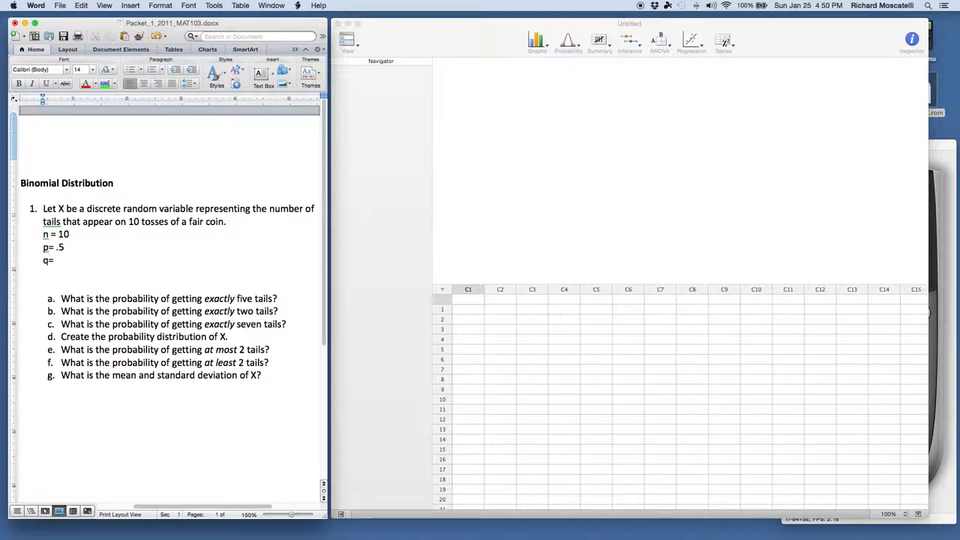
text(q= .5)
Colour the three n, p and q lines red
drag(43, 234, 67, 261)
click(85, 83)
click(94, 255)
click(261, 292)
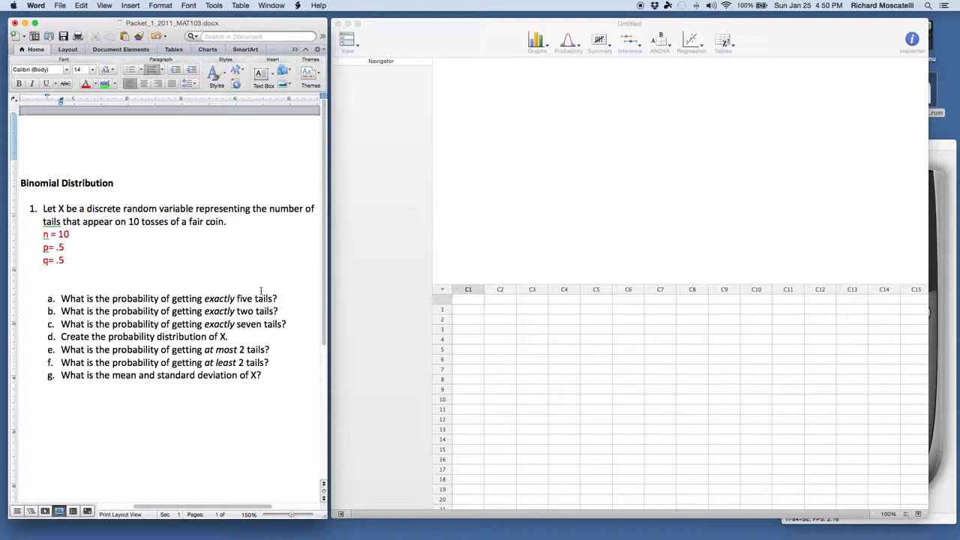
Remove the extra blank line above question a and open unnumbered blank lines beneath that question
click(70, 282)
key(BackSpace)
click(275, 286)
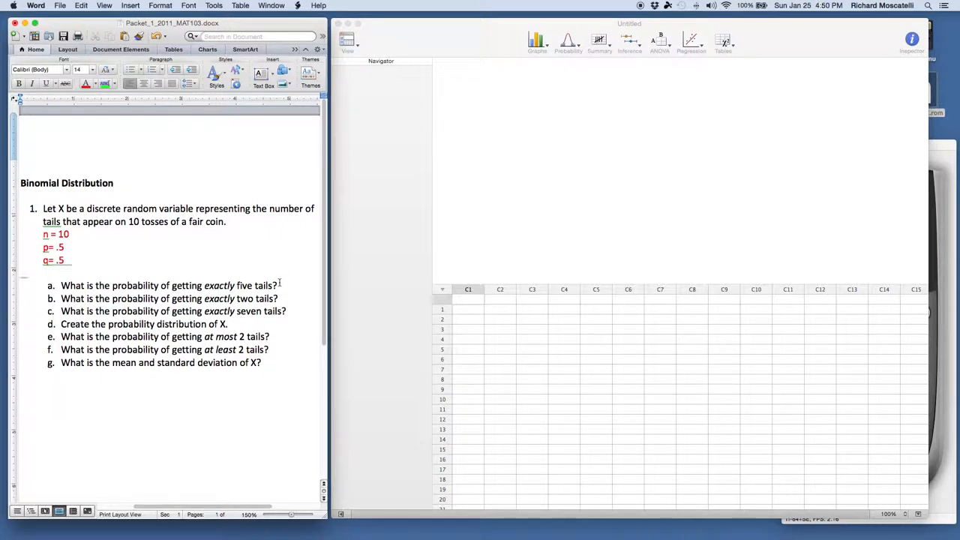
key(Return)
key(shift+Tab)
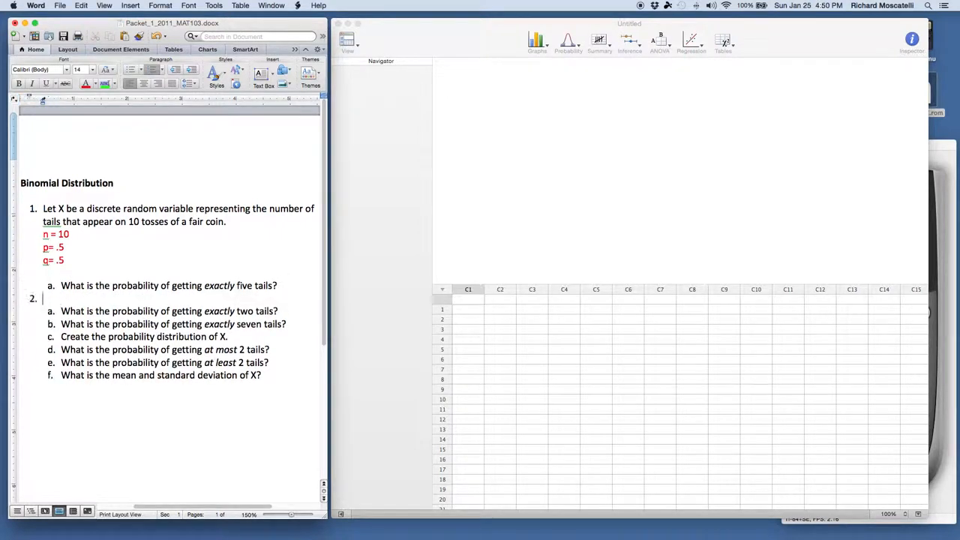
key(BackSpace)
key(Return)
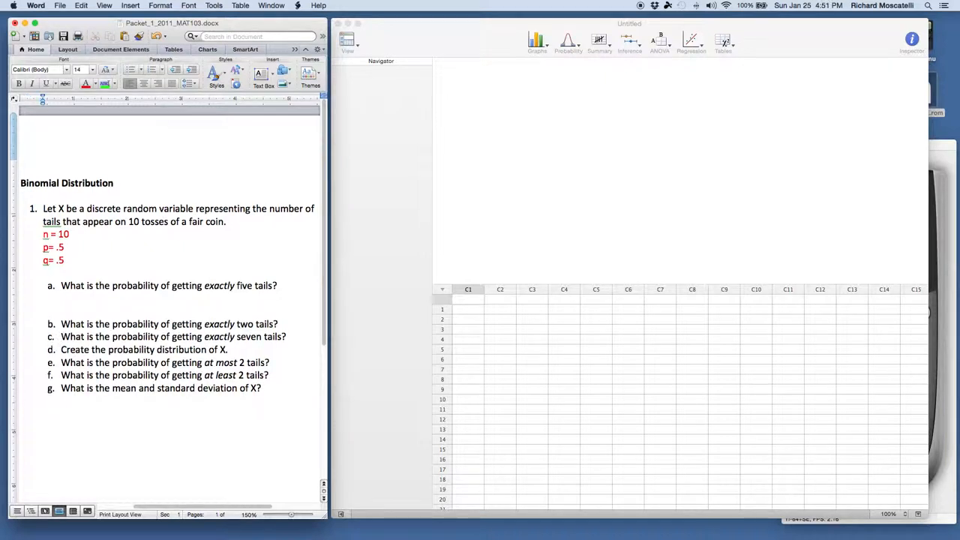
Write P(X=5) beneath question a, separated from the question by a blank line
text(P(X=5)
click(42, 298)
key(Return)
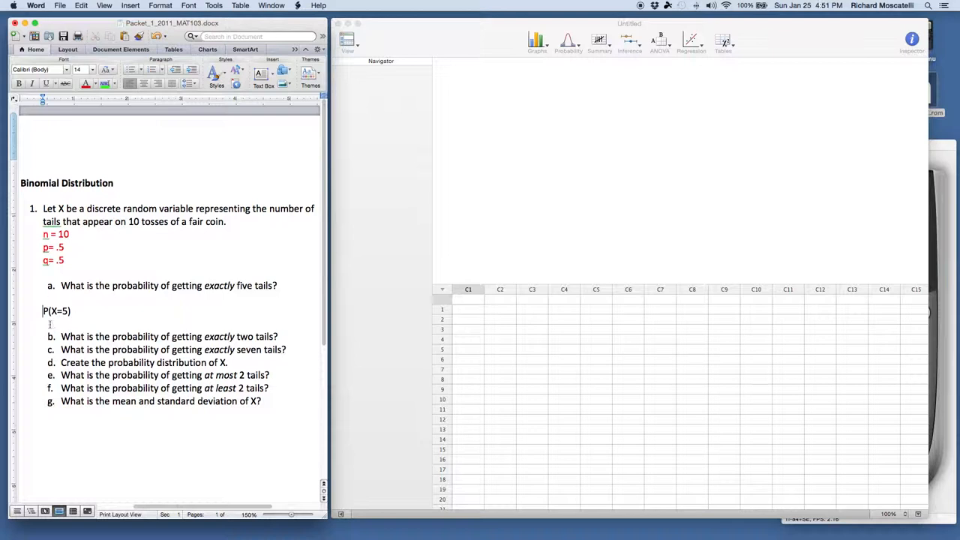
click(78, 310)
drag(43, 234, 69, 262)
click(51, 235)
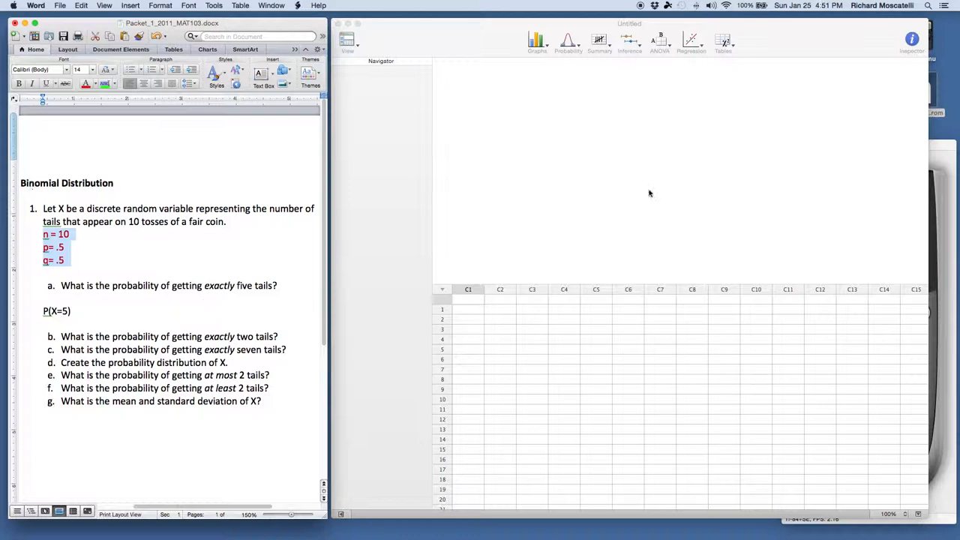
In Minitab Express, start a Probability Density Function calculation for the single value 5
click(576, 44)
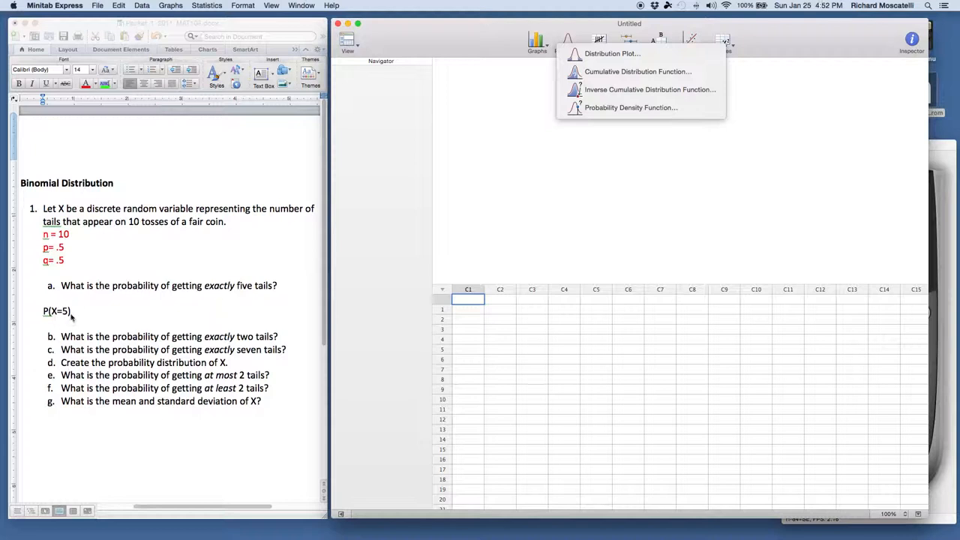
click(609, 110)
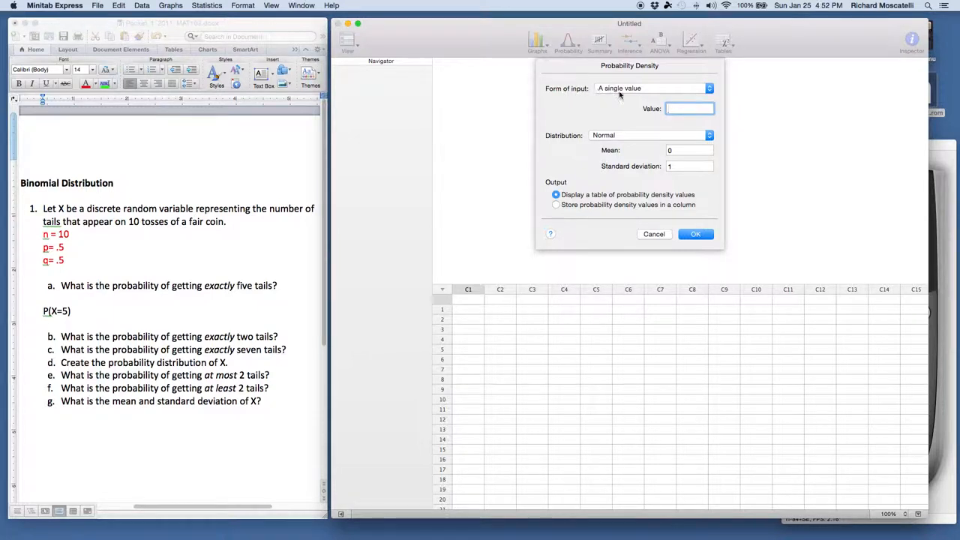
click(710, 88)
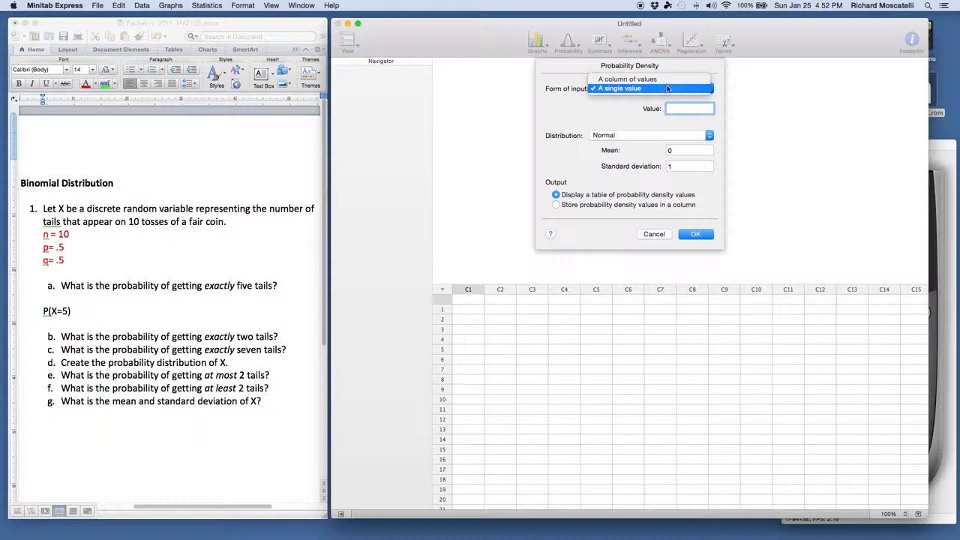
click(628, 89)
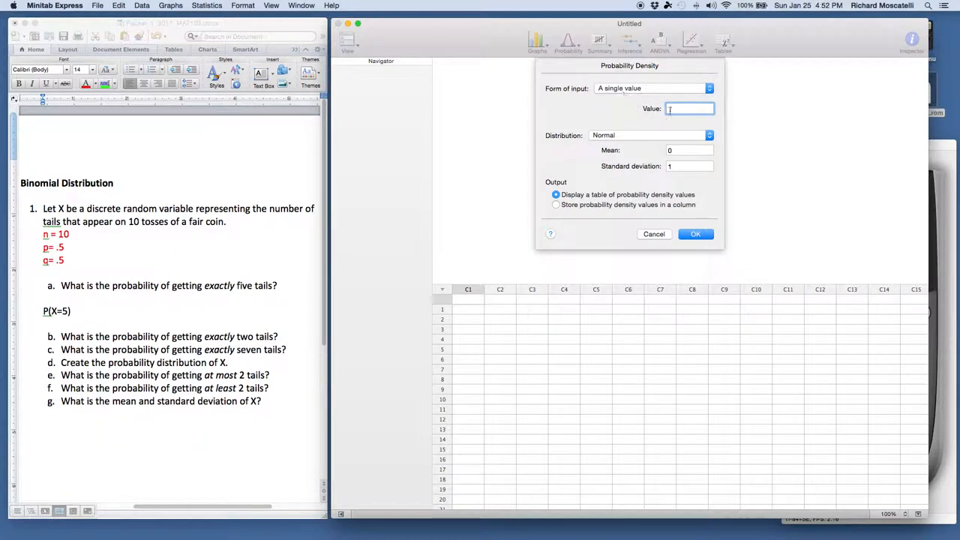
text(5)
Use the Binomial distribution with 10 trials and event probability .5, and run the calculation
click(709, 137)
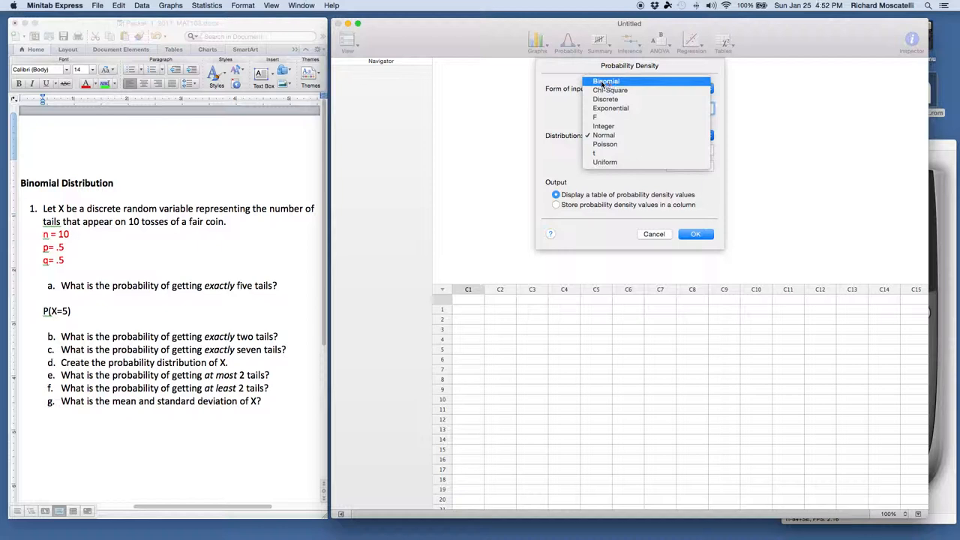
click(601, 83)
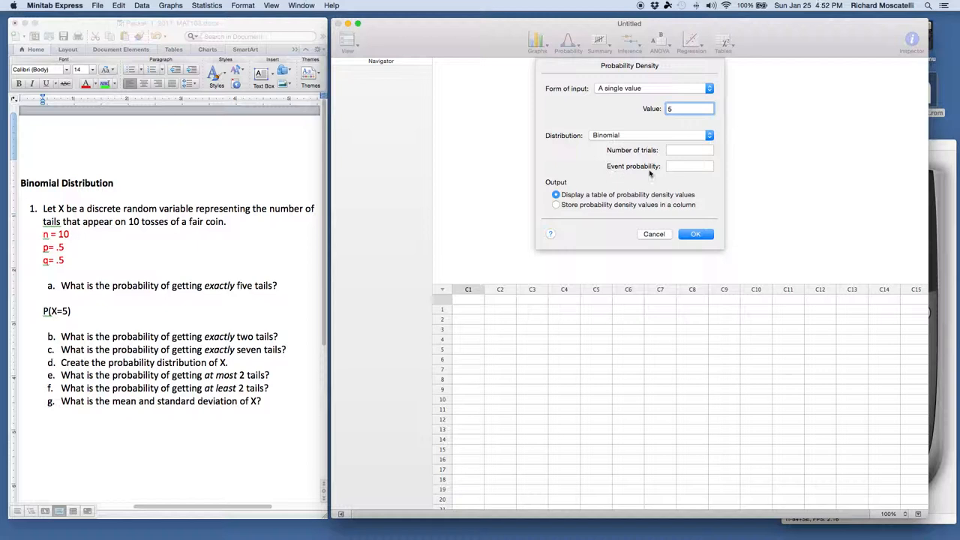
click(685, 150)
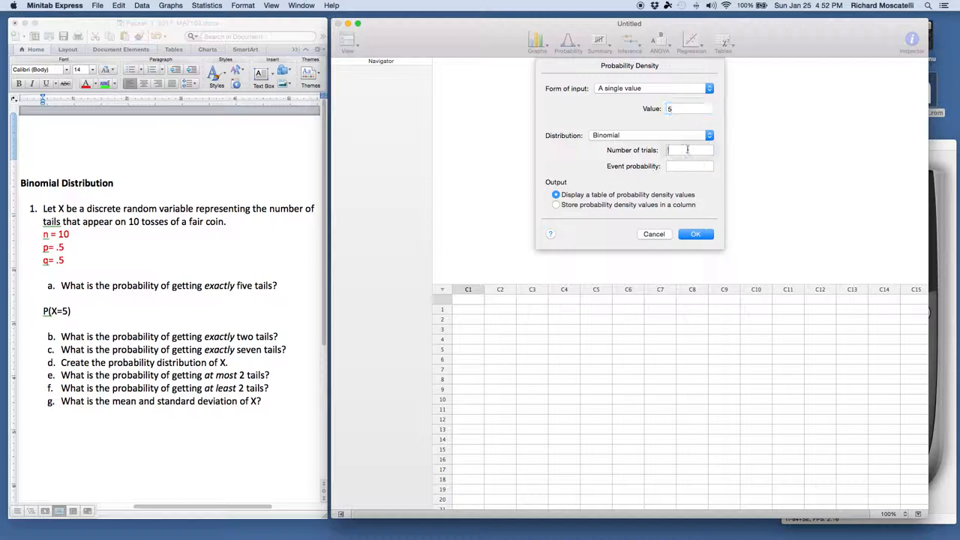
text(10)
click(681, 166)
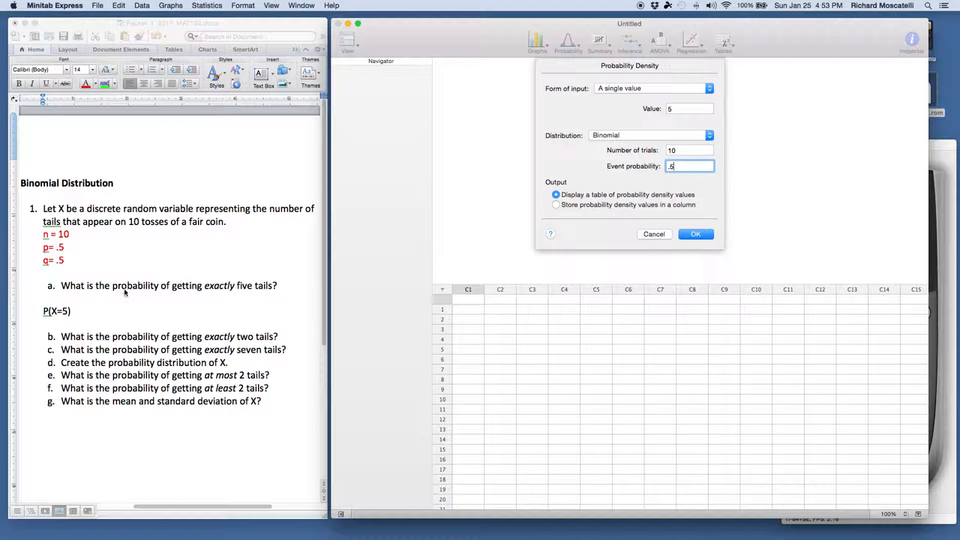
click(709, 239)
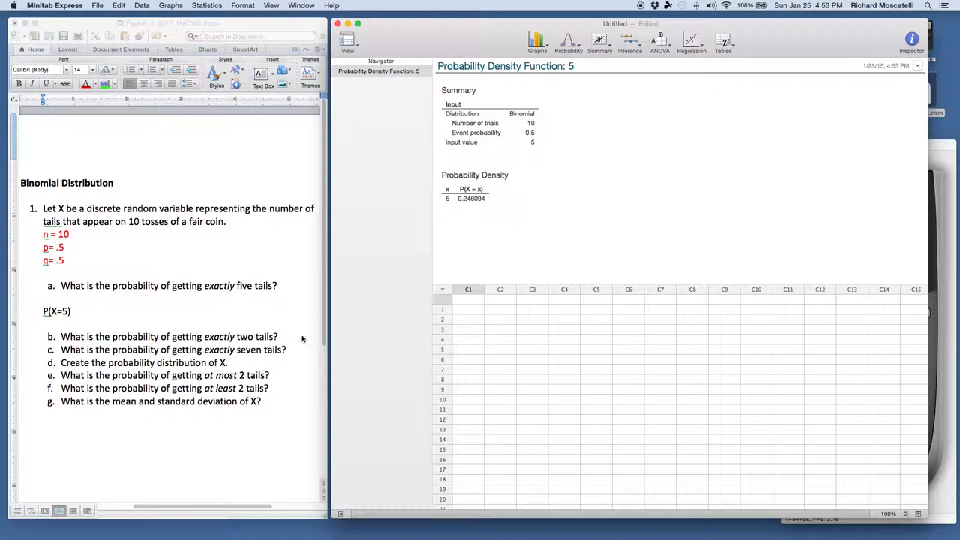
Return to the Word document and insert unnumbered blank lines beneath question b
click(277, 339)
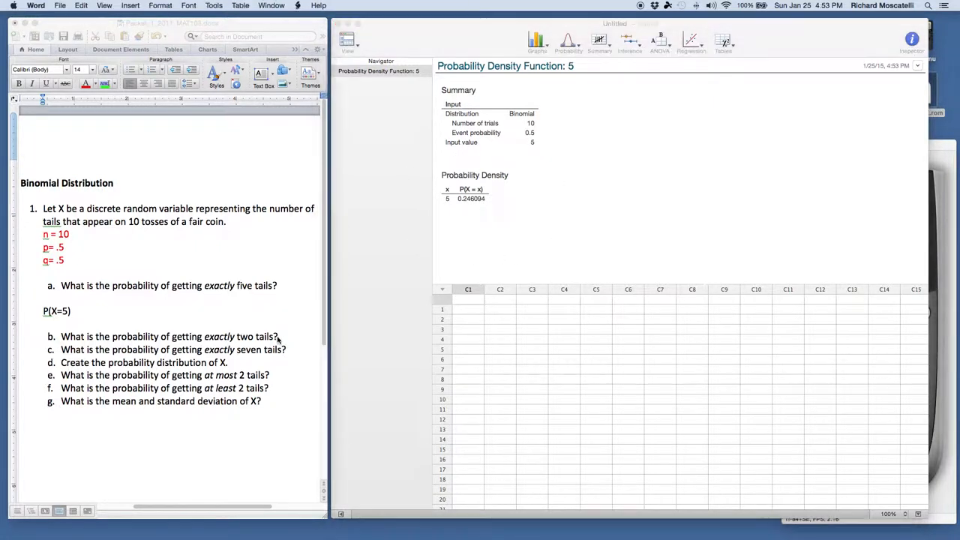
click(278, 338)
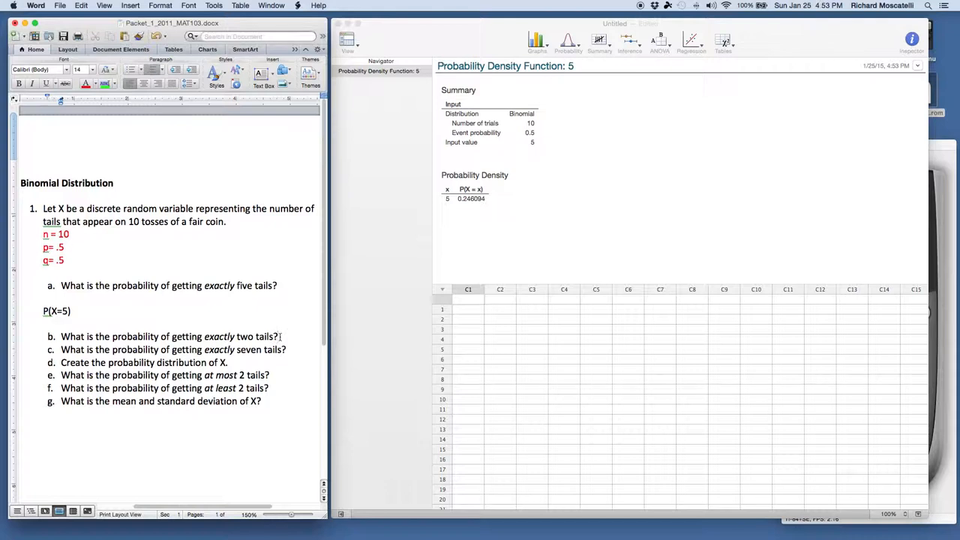
key(Return)
key(Return)
key(Return)
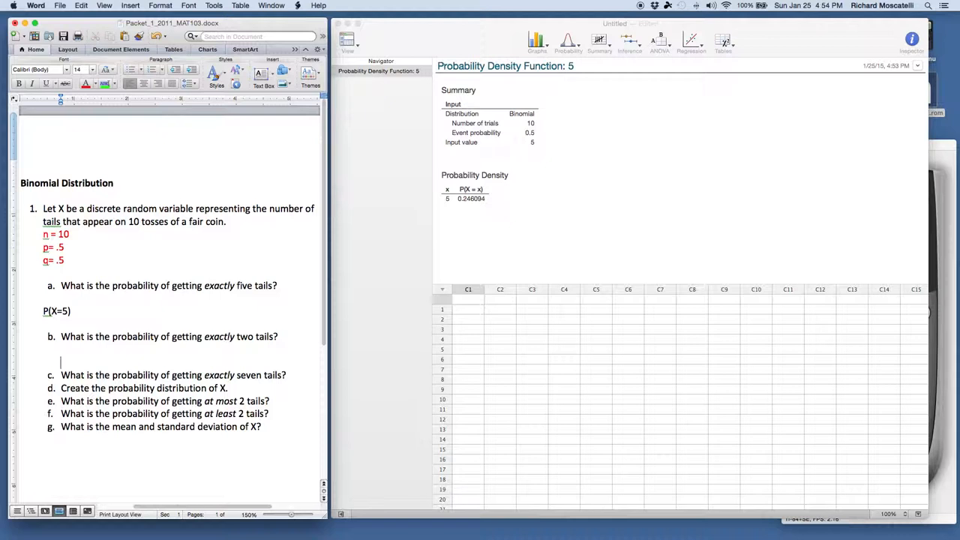
Write P(X=2) beneath question b with a blank line after it, and indent the P(X=5) line to match
drag(61, 98, 16, 98)
text(P(X=2)
key(Tab)
click(49, 362)
key(Return)
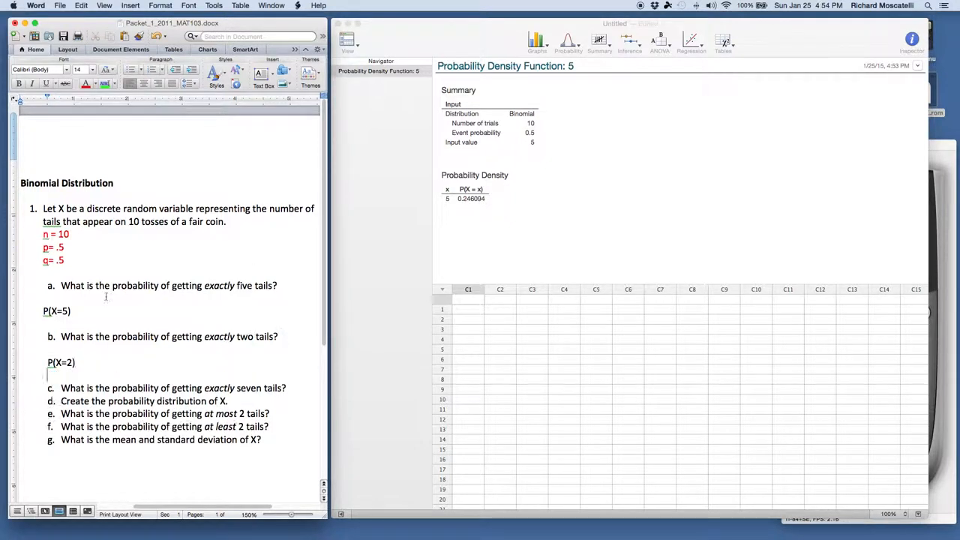
click(43, 311)
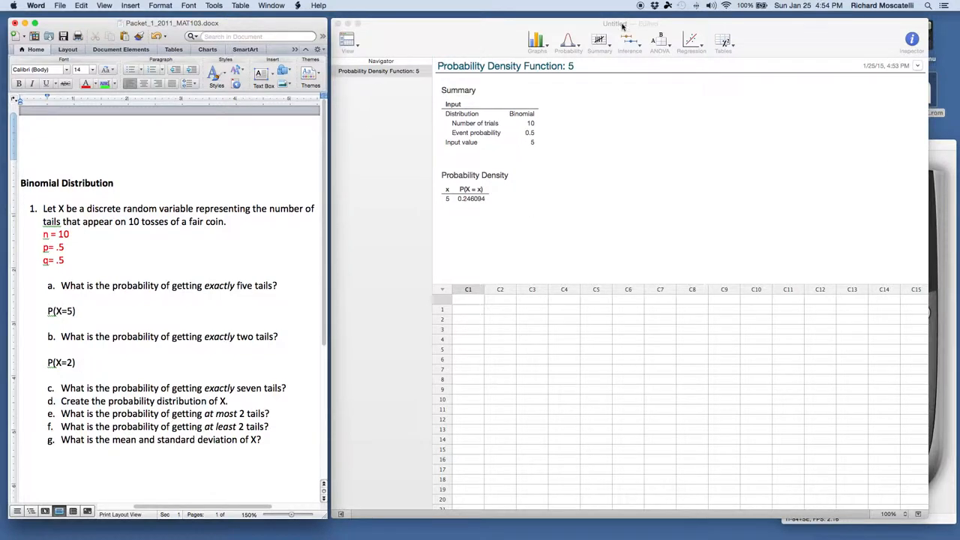
In Minitab Express, start a Probability Density Function calculation for the single value 2 with the Binomial distribution
click(568, 45)
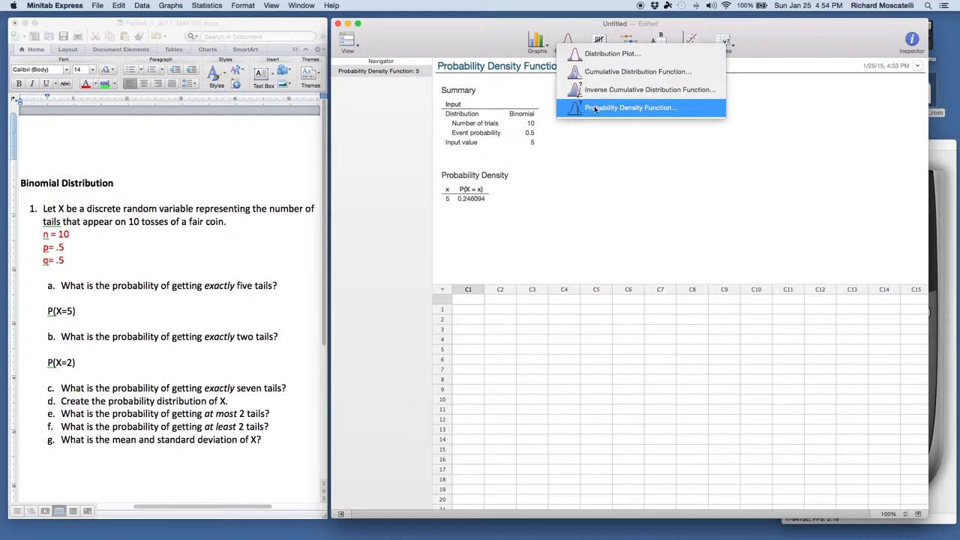
click(592, 109)
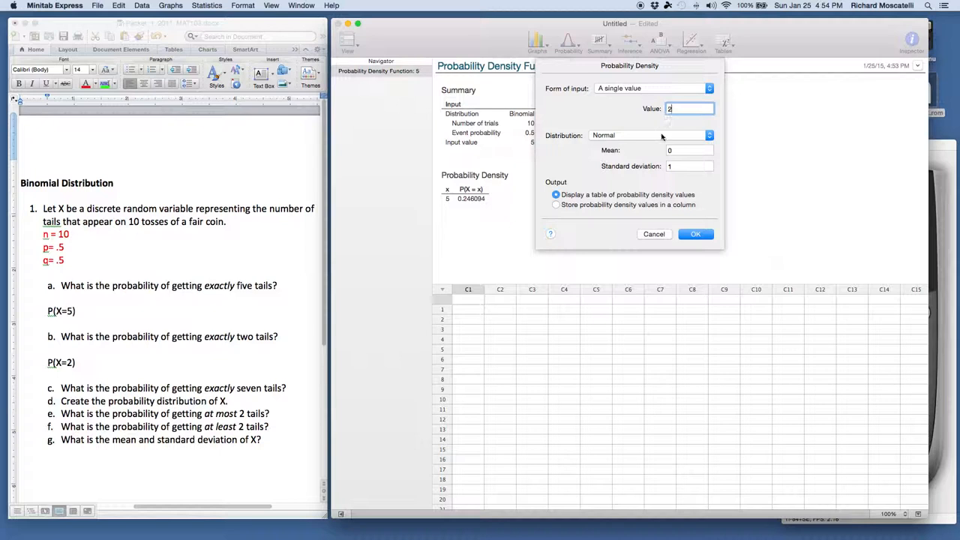
click(662, 135)
click(628, 81)
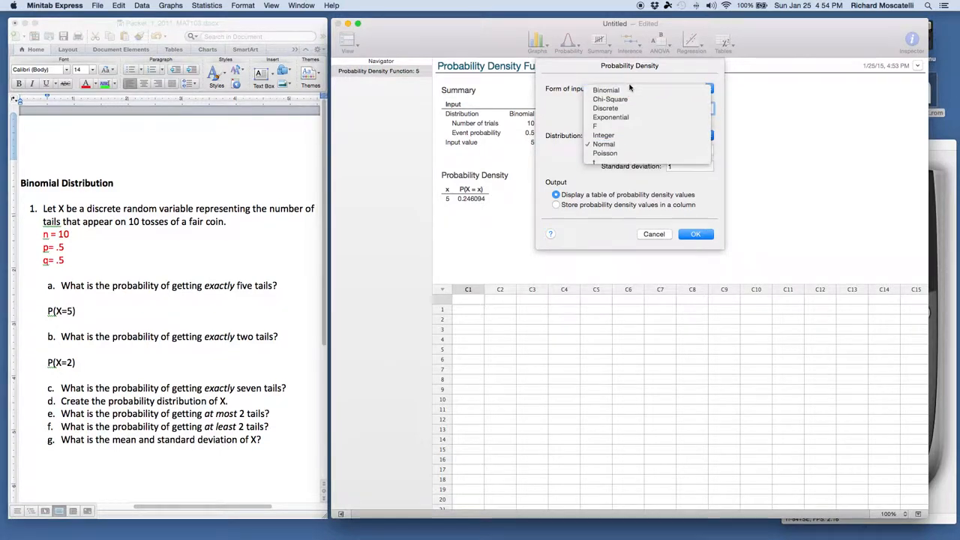
Set the number of trials to 10 and the event probability to .5, and run the calculation for the value 2
click(682, 150)
text(10)
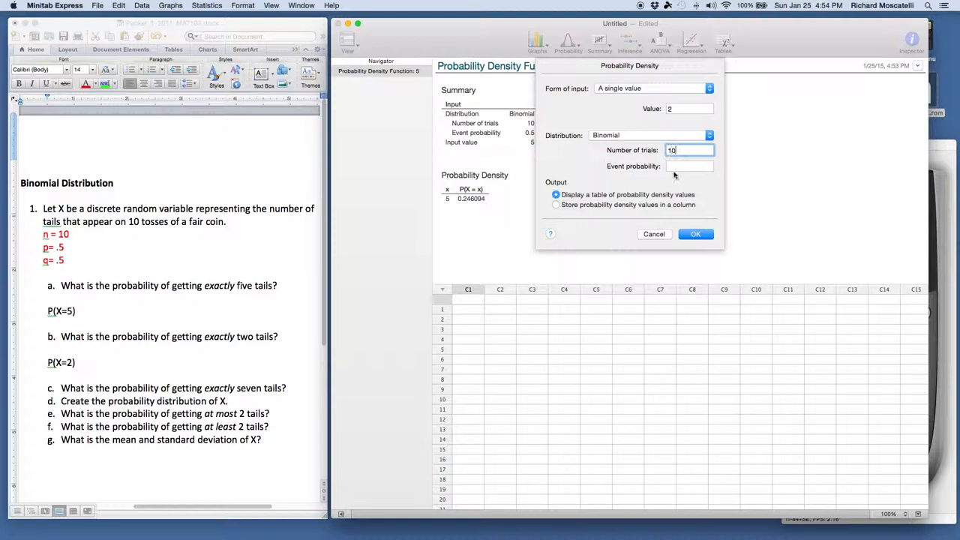
click(676, 166)
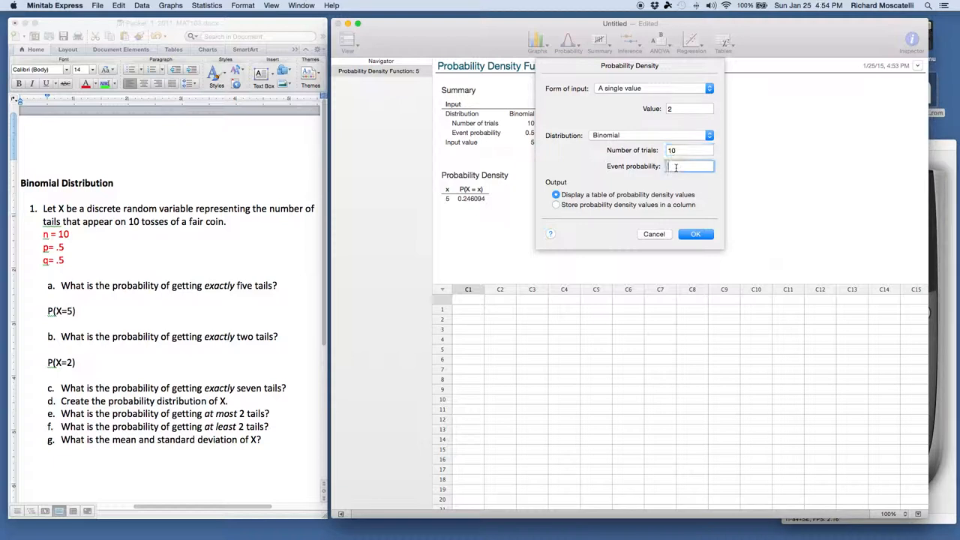
text(.5)
double_click(669, 167)
text(.5)
click(694, 234)
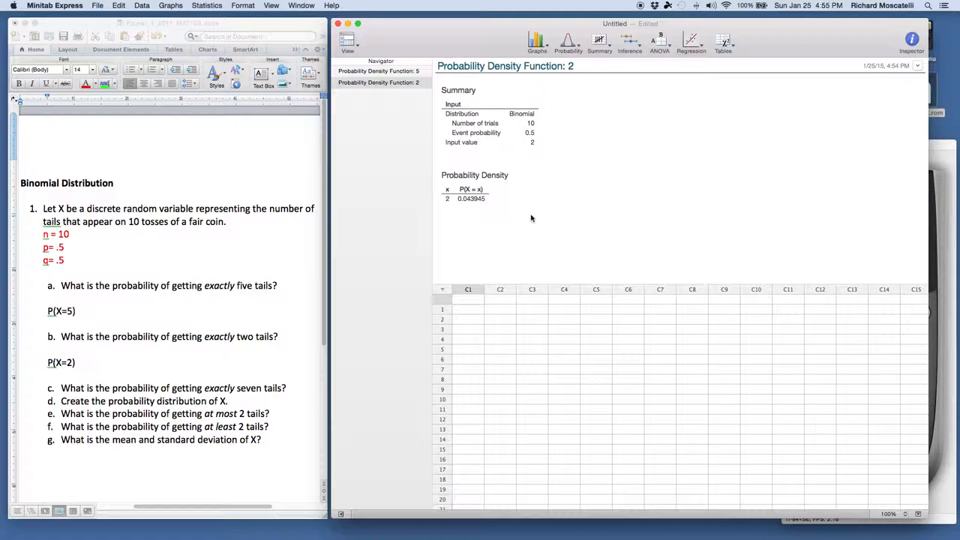
Name column C1 "X" and enter the whole numbers 0 through 10 in rows 1 to 11
click(474, 300)
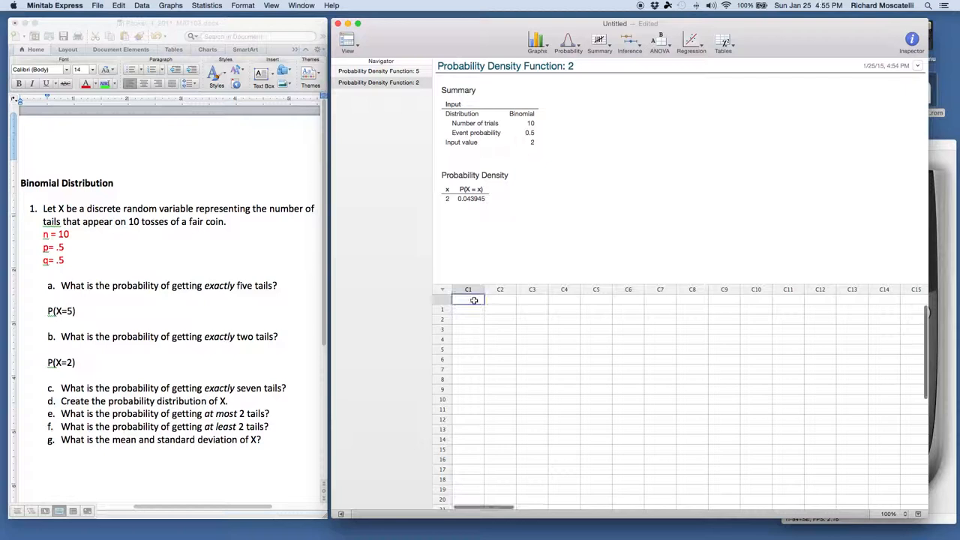
key(Return)
text(0)
key(Return)
text(1)
key(Return)
text(2)
key(Return)
text(0)
key(Return)
text(4)
key(Return)
text(5)
key(Return)
text(6)
key(Return)
text(7 8 9)
key(Return)
text(10)
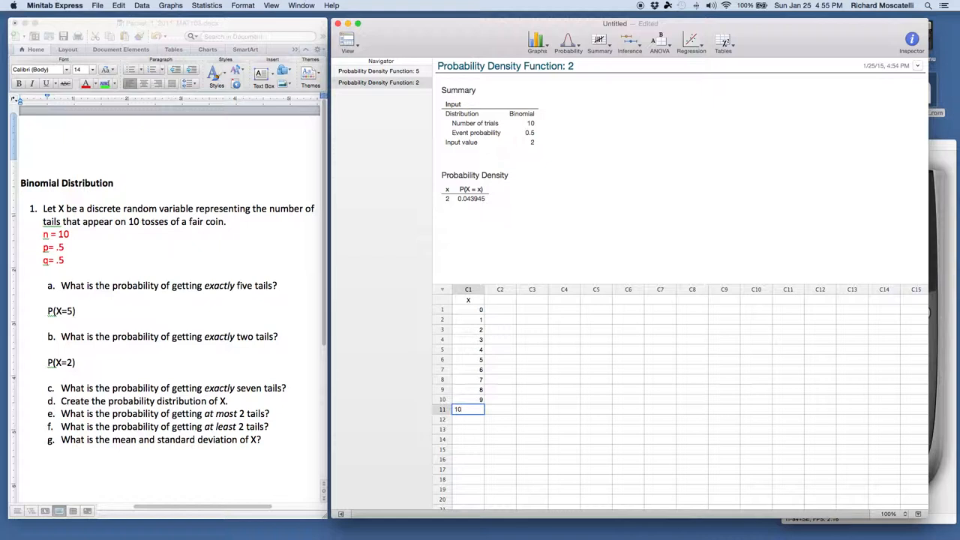
key(Tab)
Name column C2 "P(X)" beside the X column in the worksheet
key(Up)
key(Up)
key(Up)
key(Up)
key(Up)
key(Up)
key(Up)
key(Up)
key(Up)
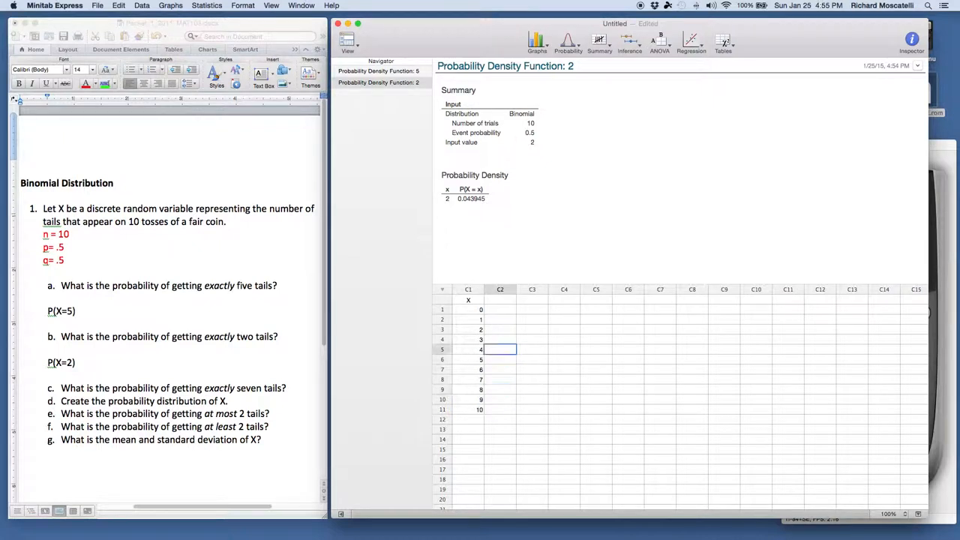
key(Up)
key(Up)
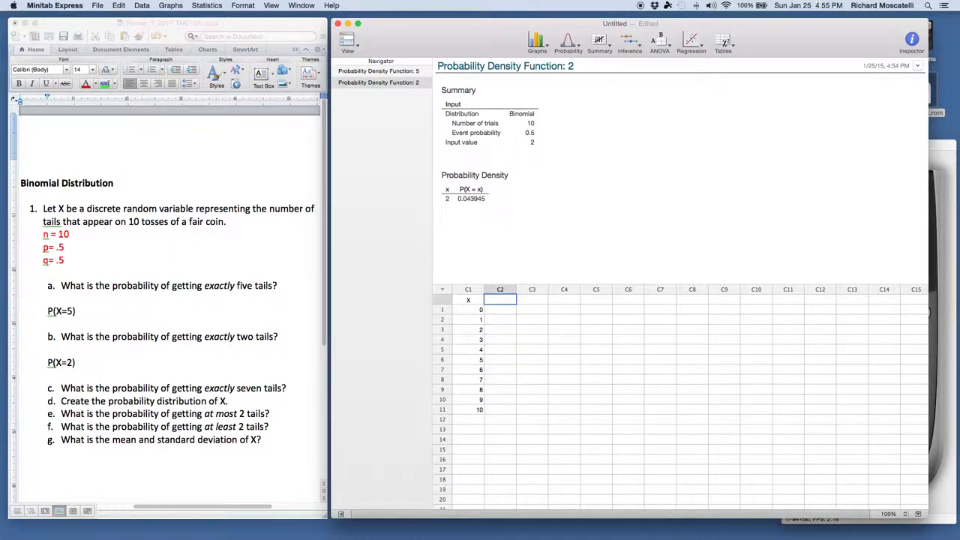
text(P(X))
key(Return)
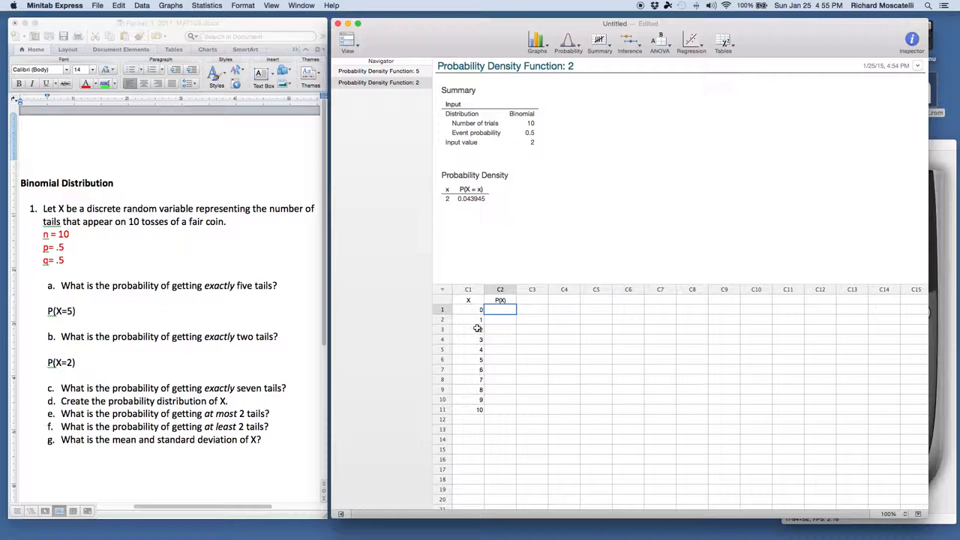
drag(480, 330, 499, 330)
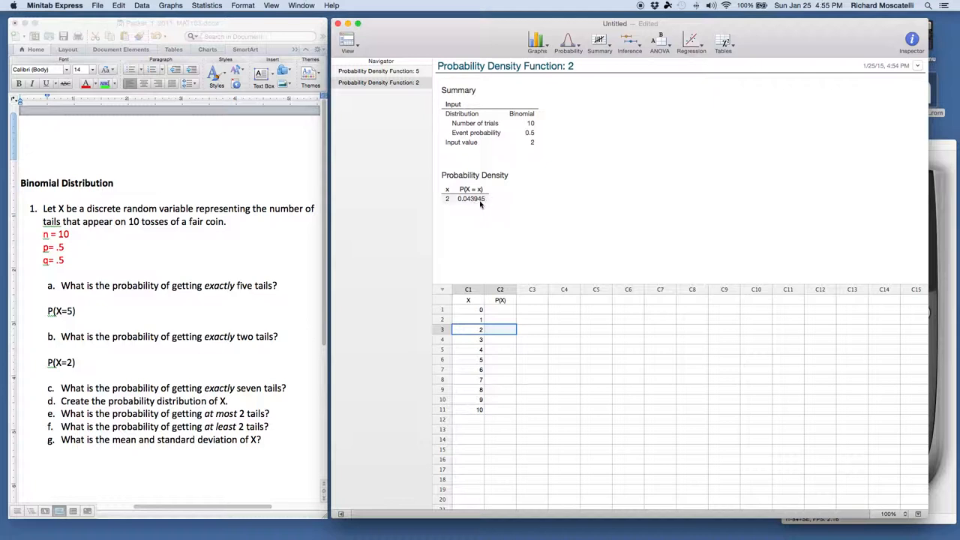
drag(478, 360, 490, 360)
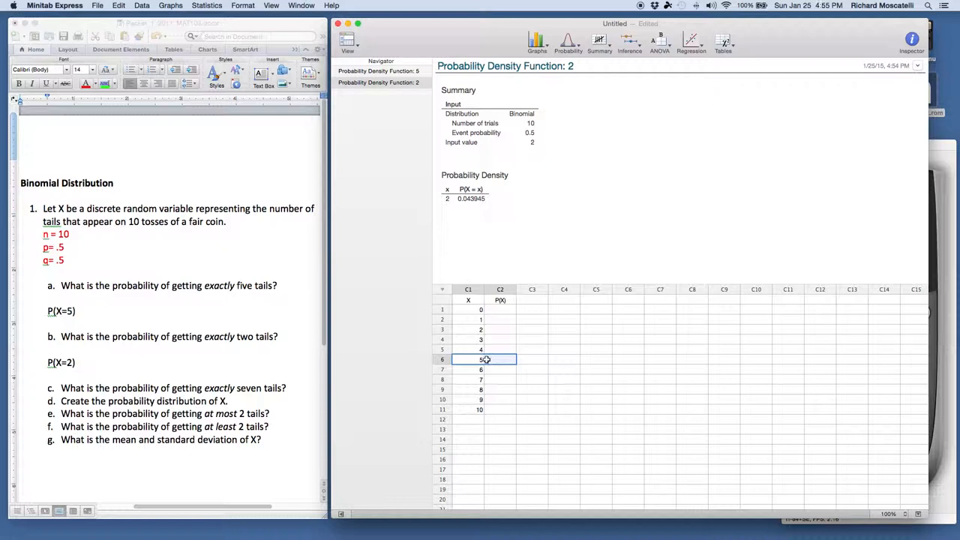
click(508, 339)
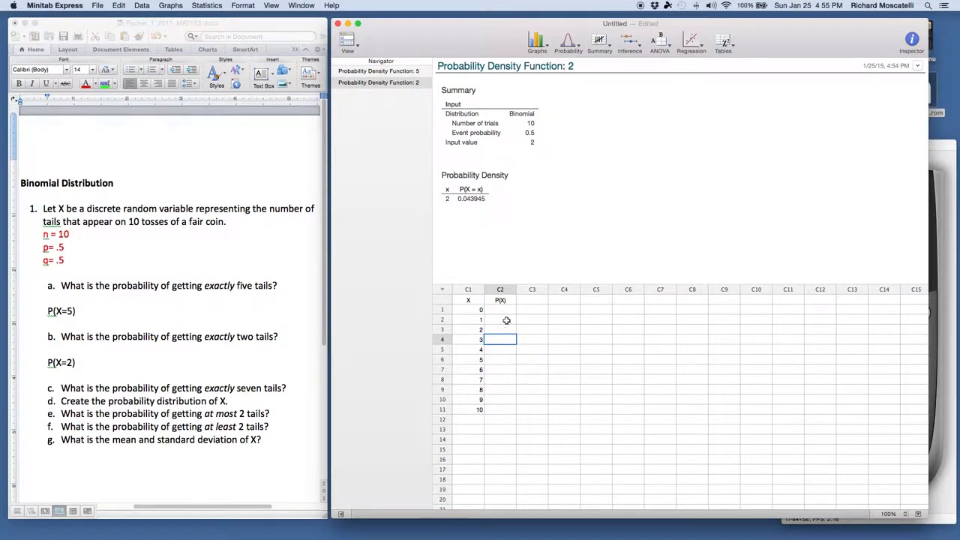
Start a Probability Density Function calculation for the column of values X with the Binomial distribution
click(568, 43)
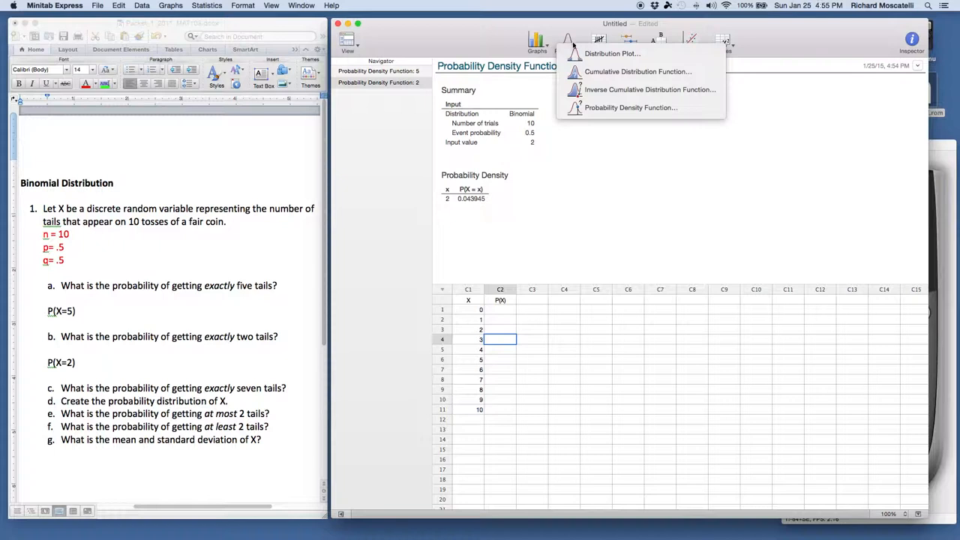
click(604, 109)
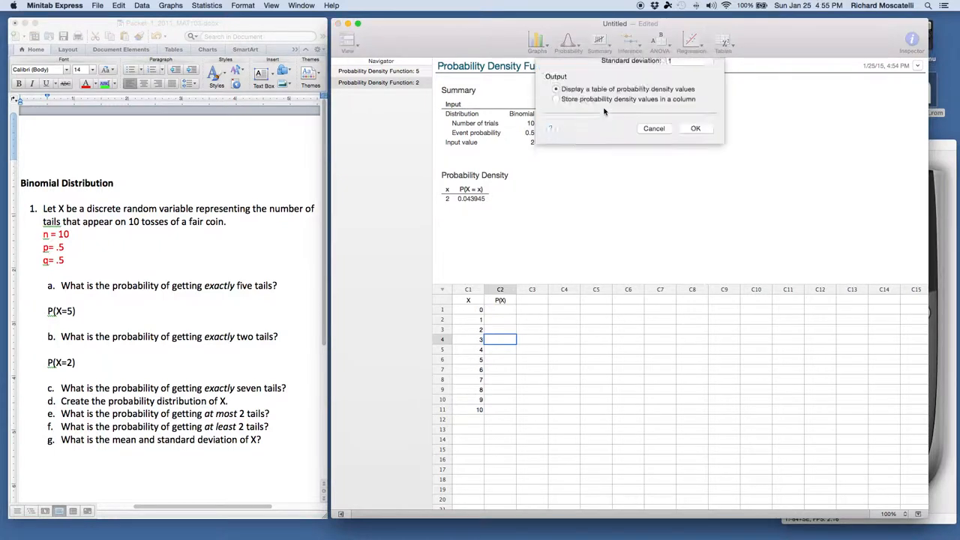
click(623, 88)
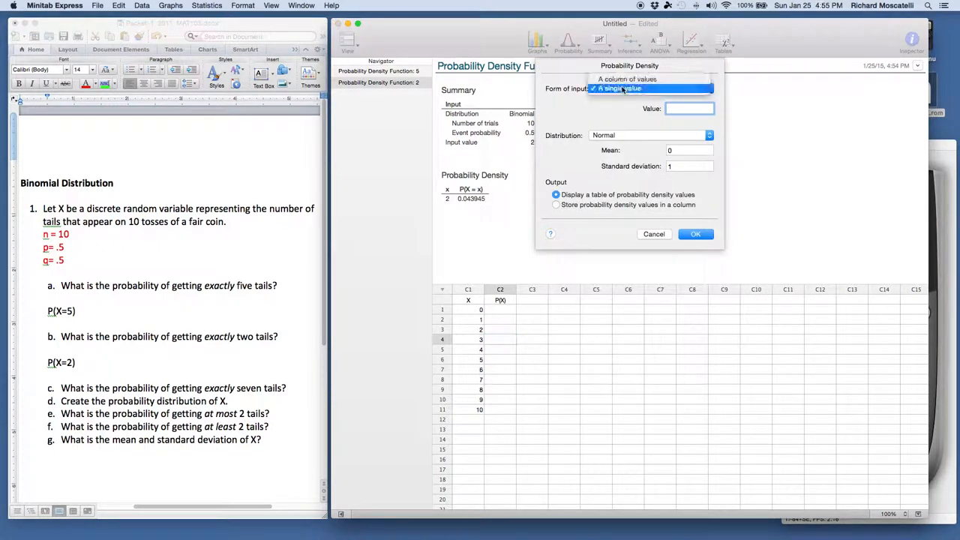
click(624, 80)
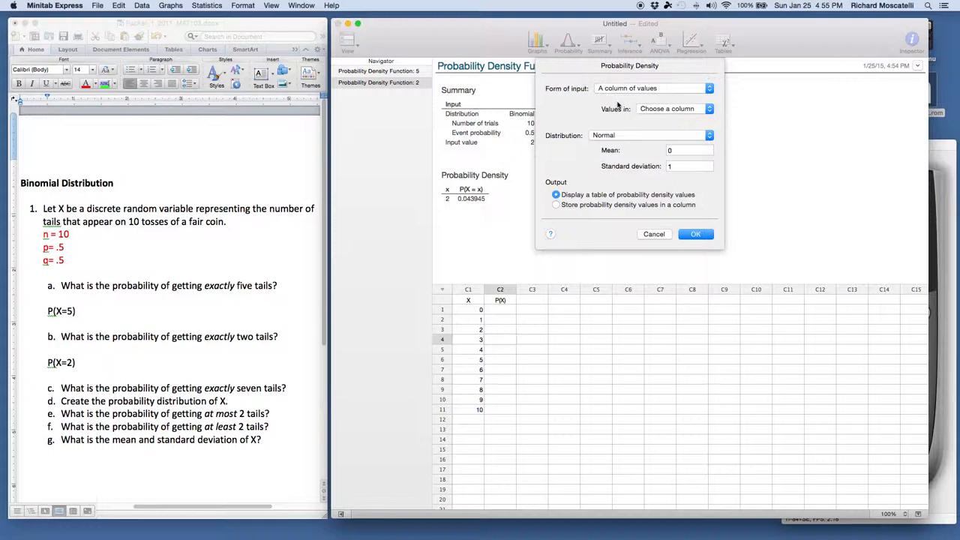
click(652, 111)
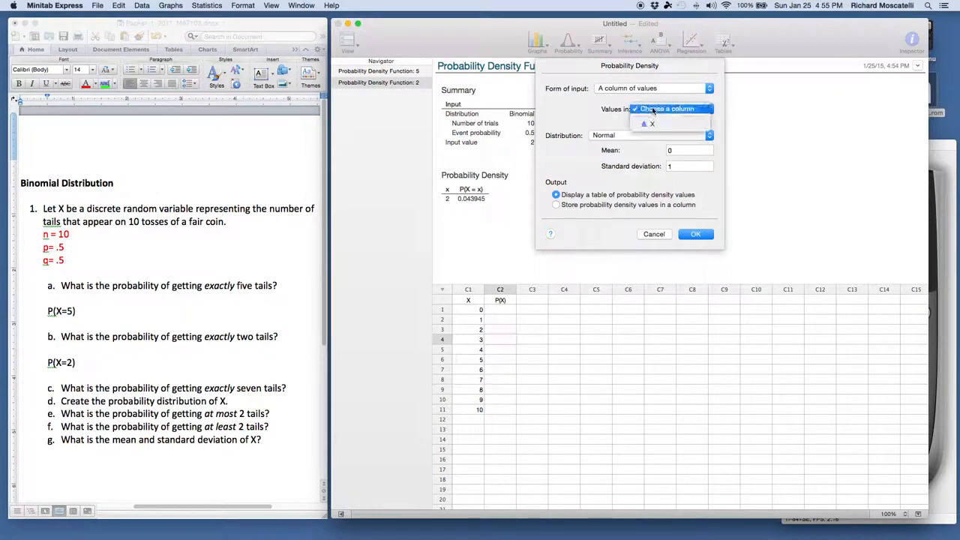
click(651, 125)
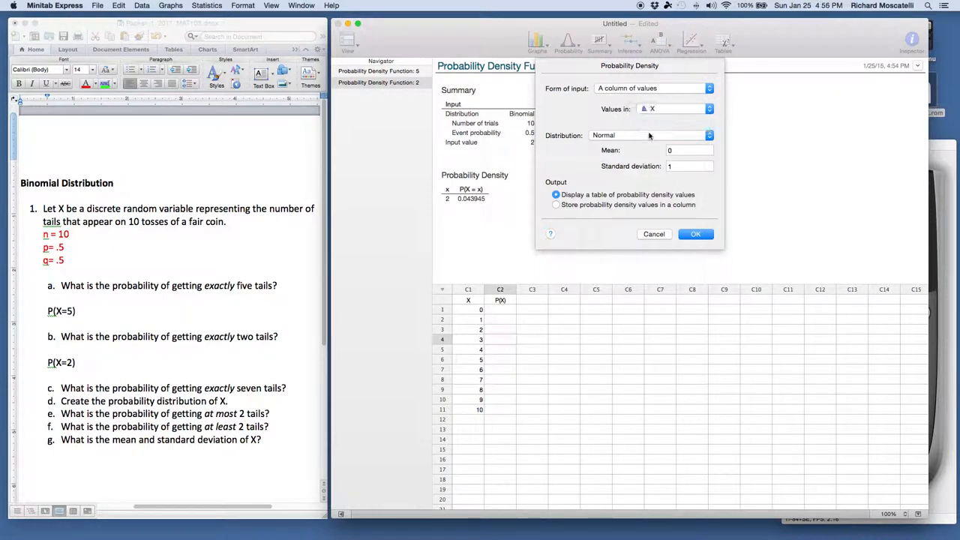
click(649, 136)
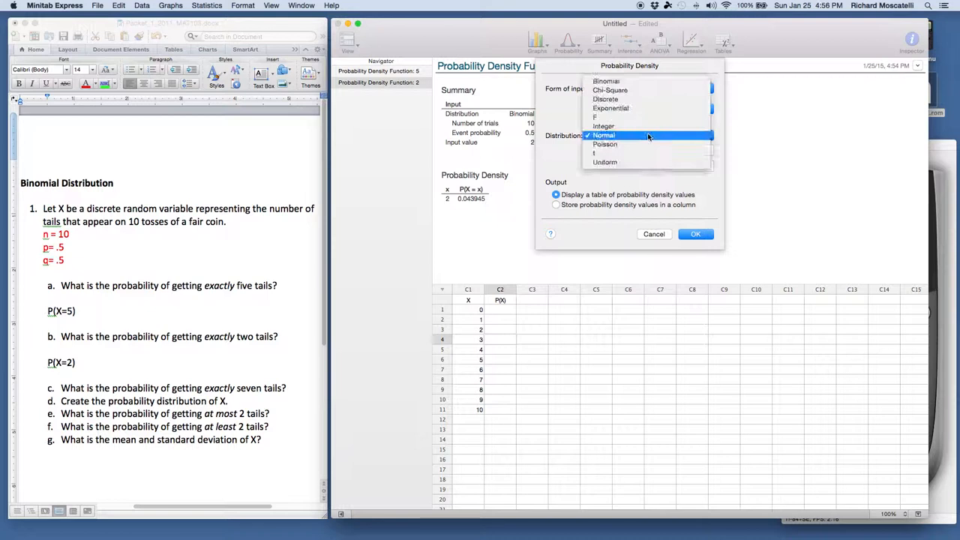
click(611, 81)
Set 10 trials and event probability .5, and run the calculation with the output displayed as a table of probability density values
click(679, 150)
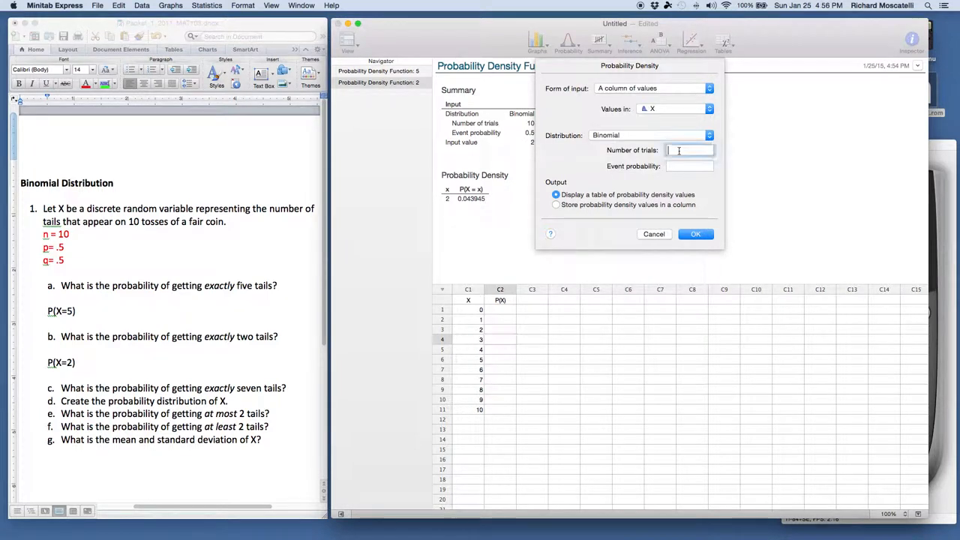
text(10)
click(679, 167)
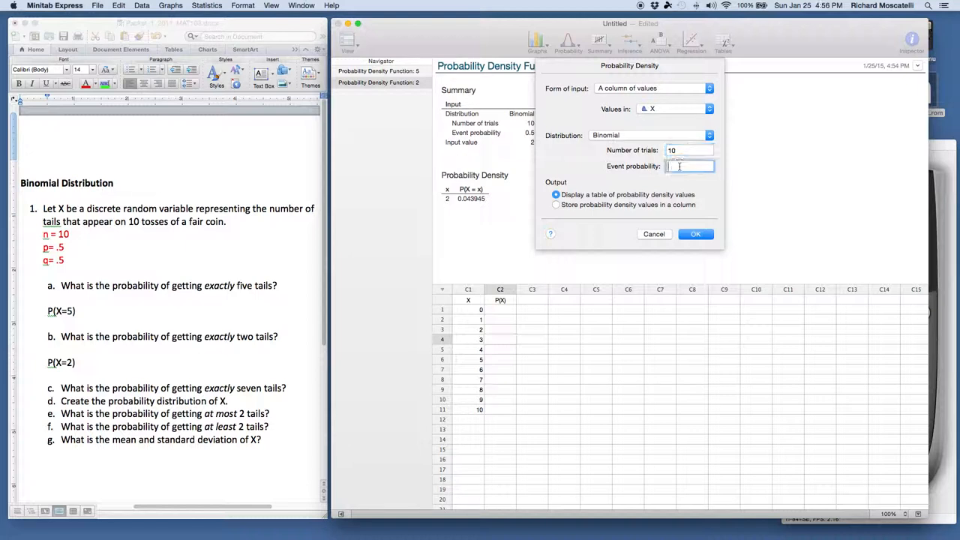
text(.5)
click(556, 205)
click(557, 196)
click(694, 233)
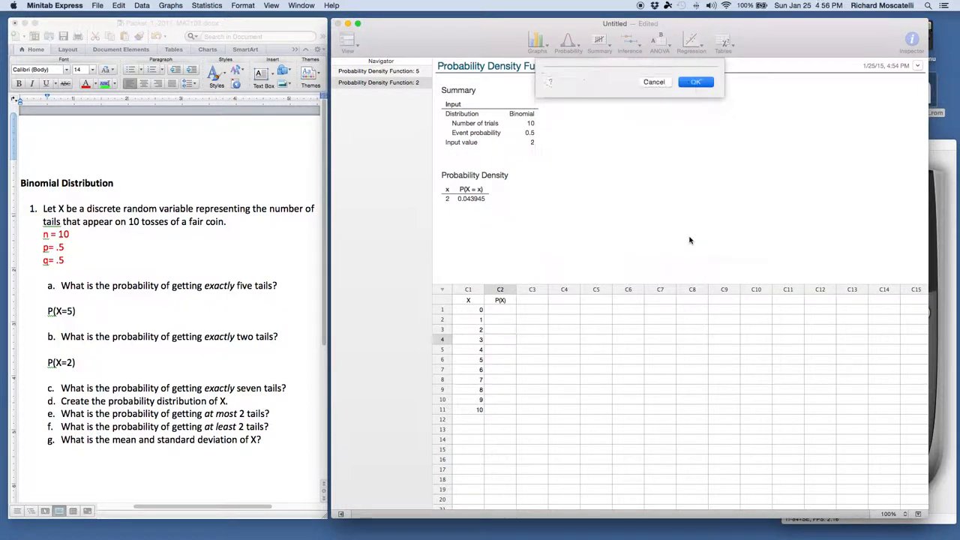
Examine the probability table for X and compare its entries for 5 and 2 with the earlier single-value results
scroll(626, 210, down, 1)
scroll(623, 209, down, 3)
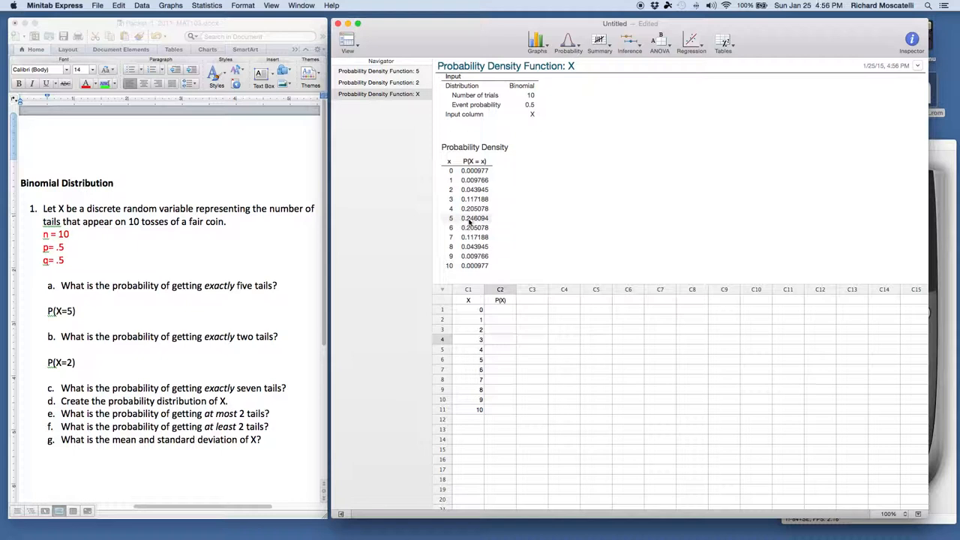
scroll(461, 221, up, 1)
scroll(522, 191, up, 3)
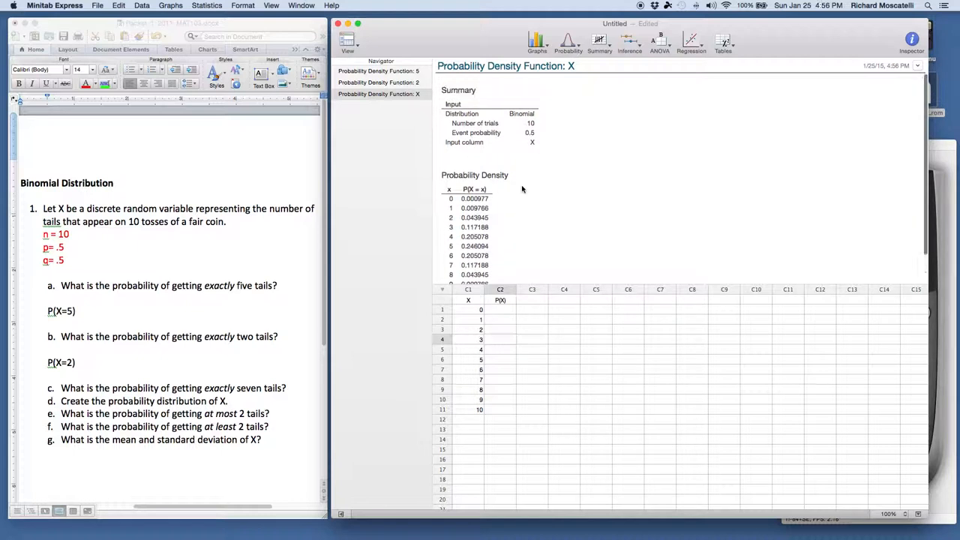
scroll(523, 189, down, 2)
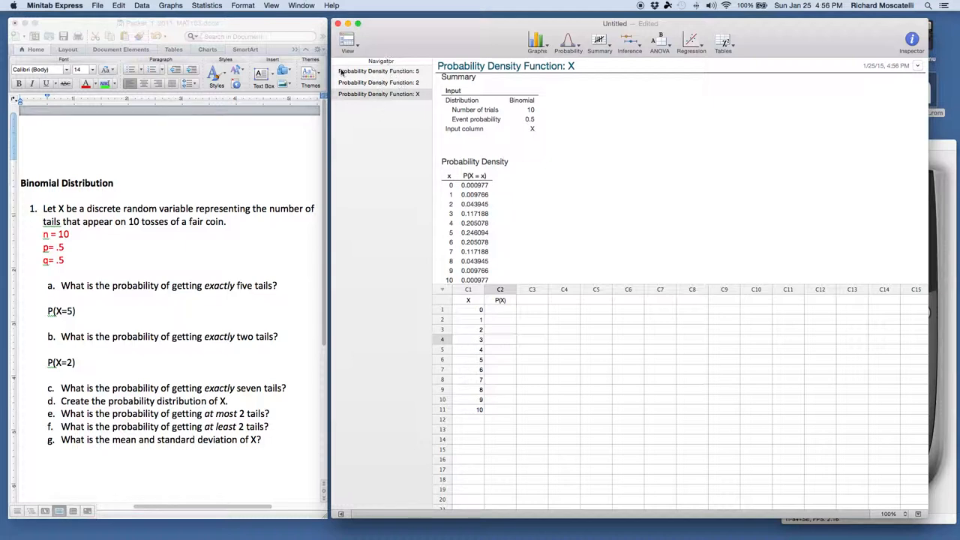
click(409, 73)
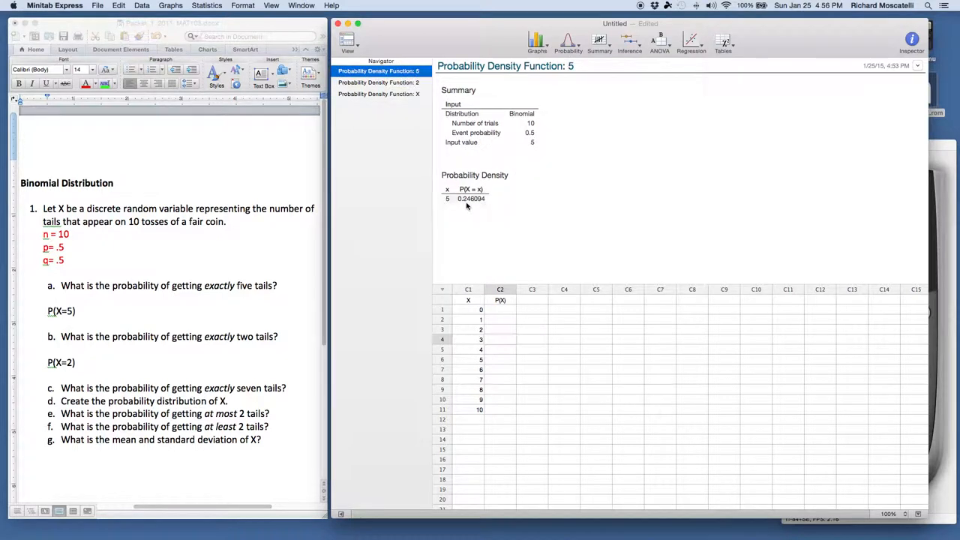
click(405, 95)
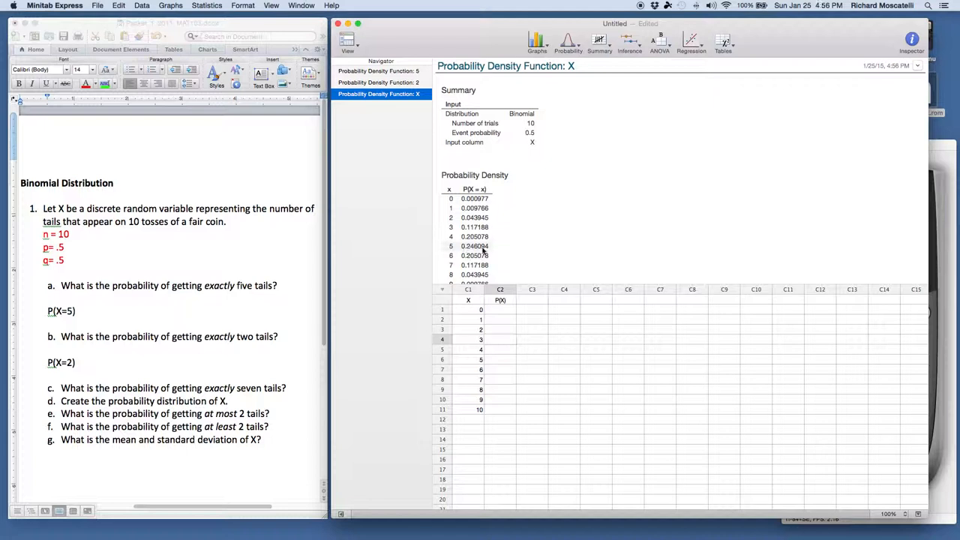
click(395, 84)
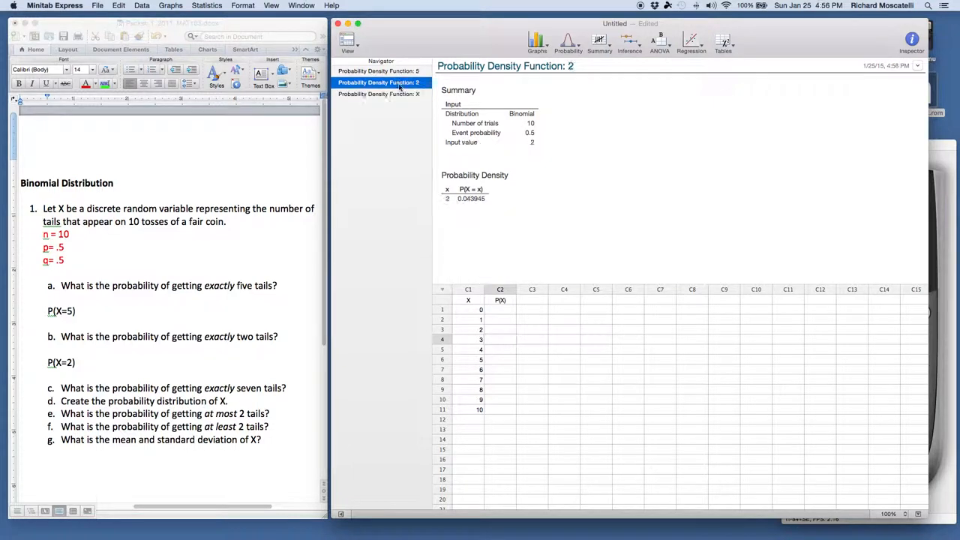
click(401, 95)
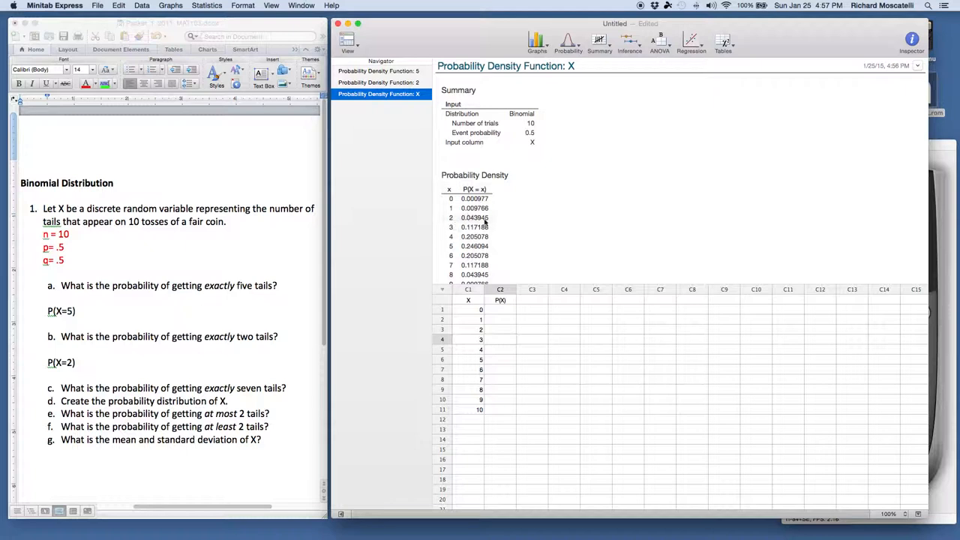
scroll(546, 238, down, 1)
scroll(546, 239, down, 1)
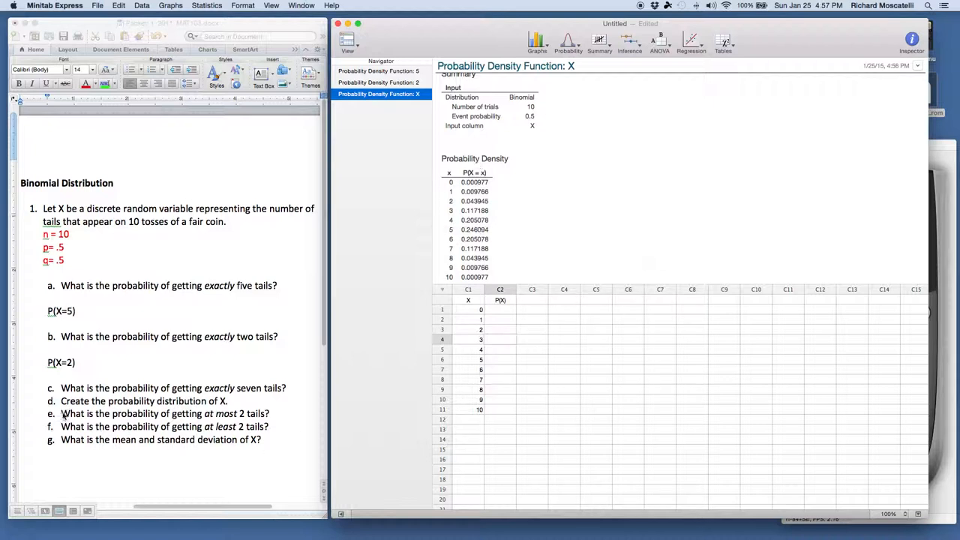
In the Word worksheet, write "P(X<=2)= P(2) + P(1) + P(0)" beneath question e and color it red
click(278, 419)
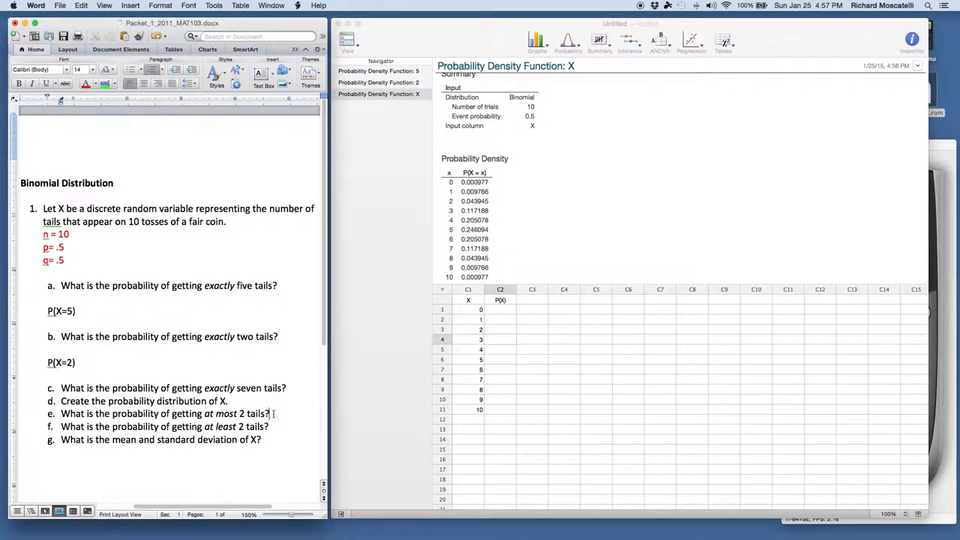
key(Return)
key(Return)
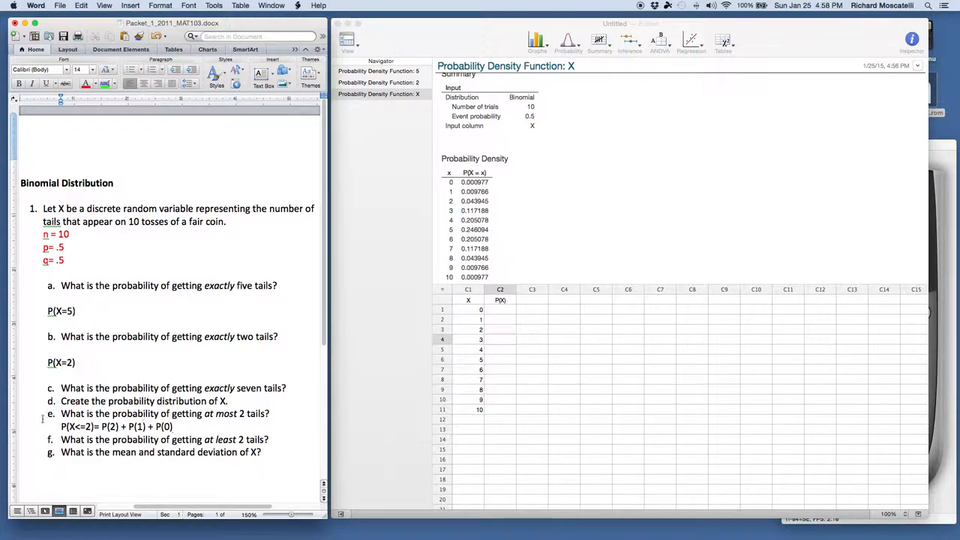
drag(190, 428, 60, 426)
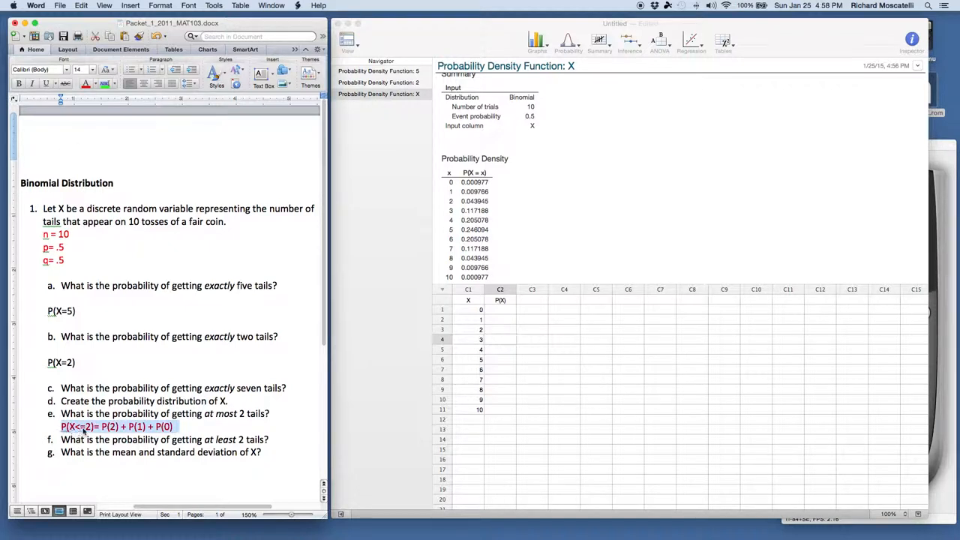
In Minitab Express, run a Cumulative Distribution Function for the single value 2 with the Binomial distribution, 10 trials and event probability .5
click(570, 44)
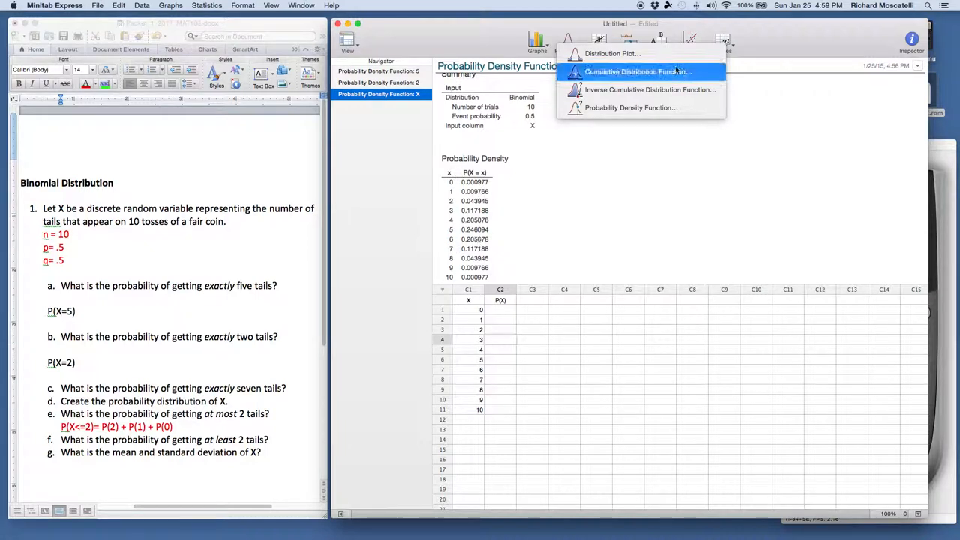
click(603, 73)
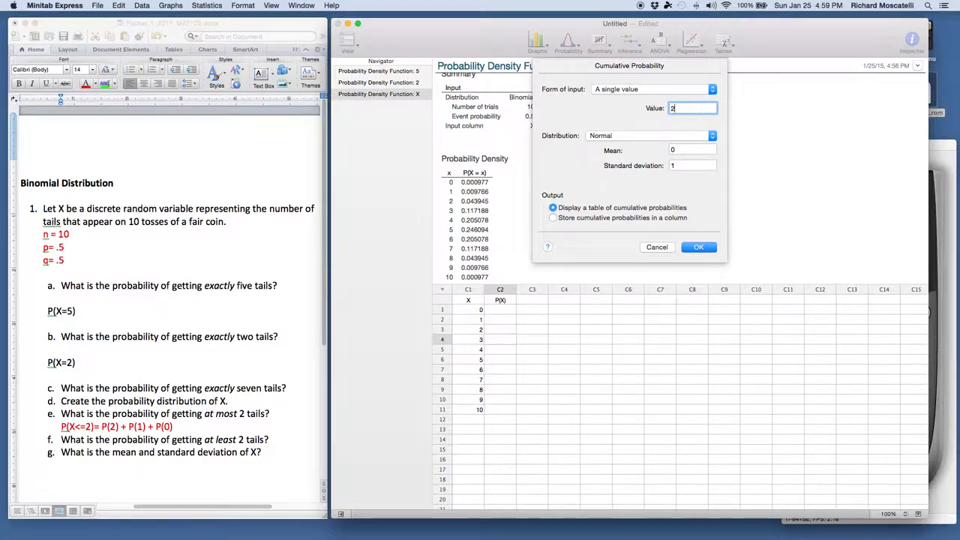
click(656, 138)
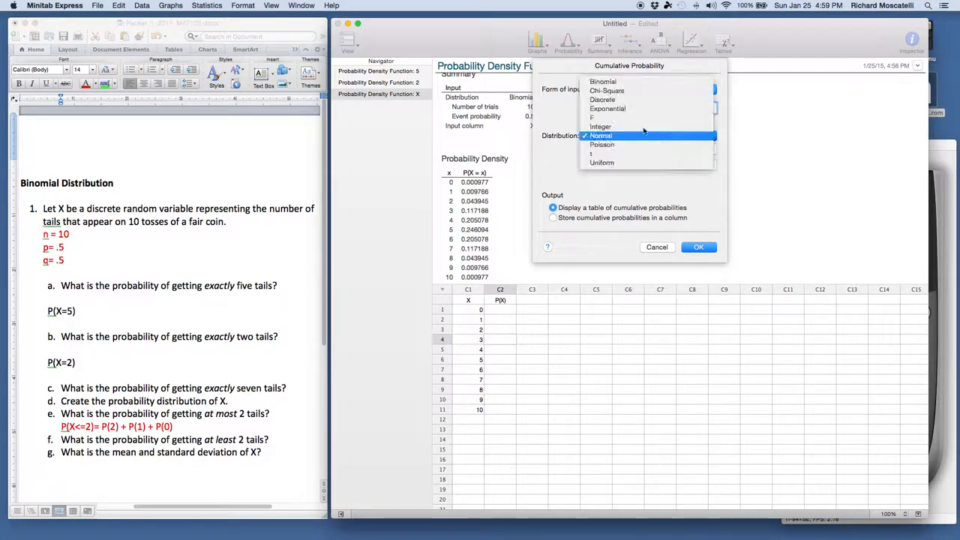
click(614, 83)
click(685, 149)
text(10)
click(683, 165)
text(.5)
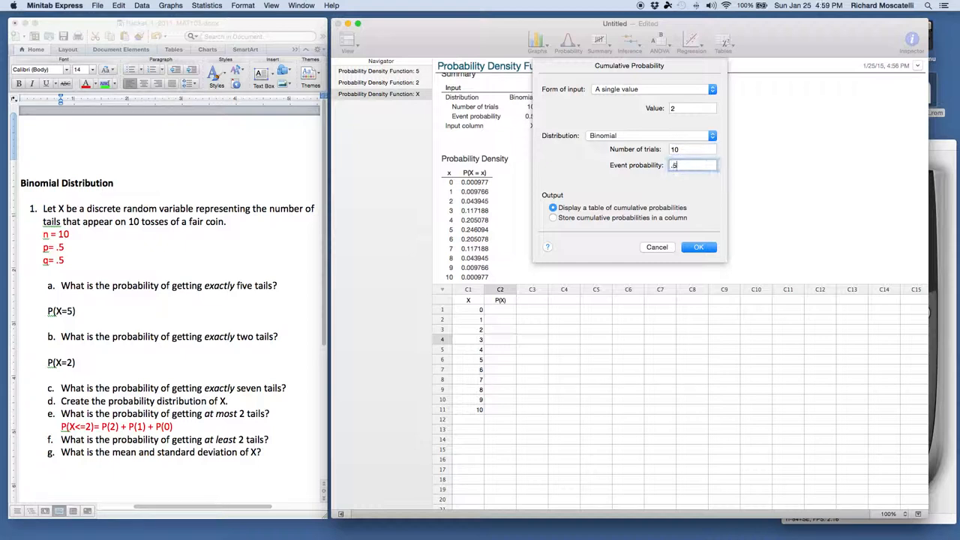
click(707, 248)
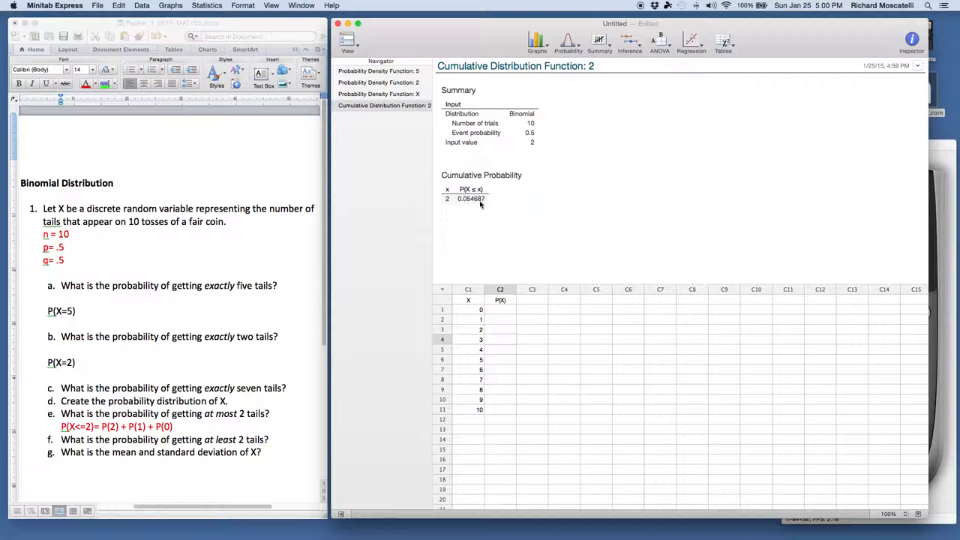
Compare the cumulative probability result for 2 with the individual probabilities in the table for X, and review the available probability functions
click(410, 95)
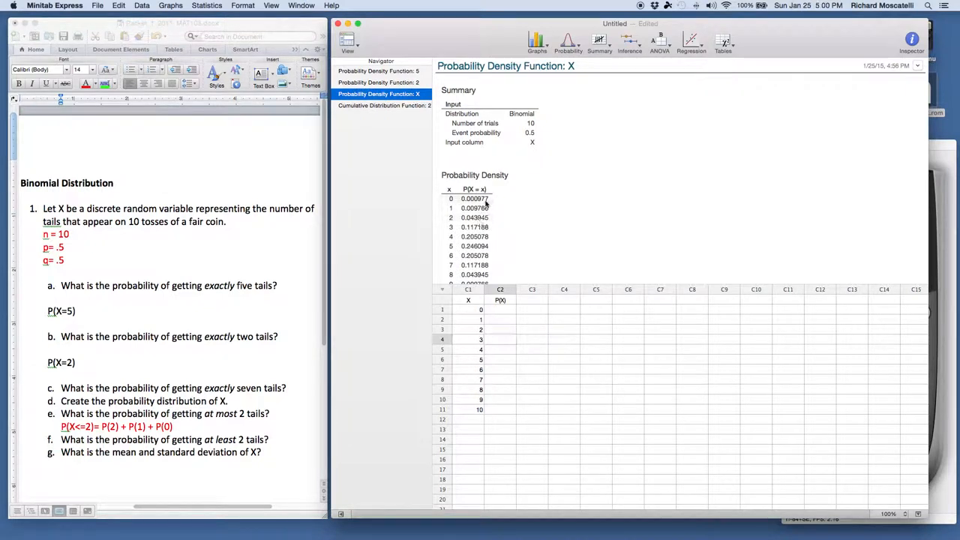
click(388, 105)
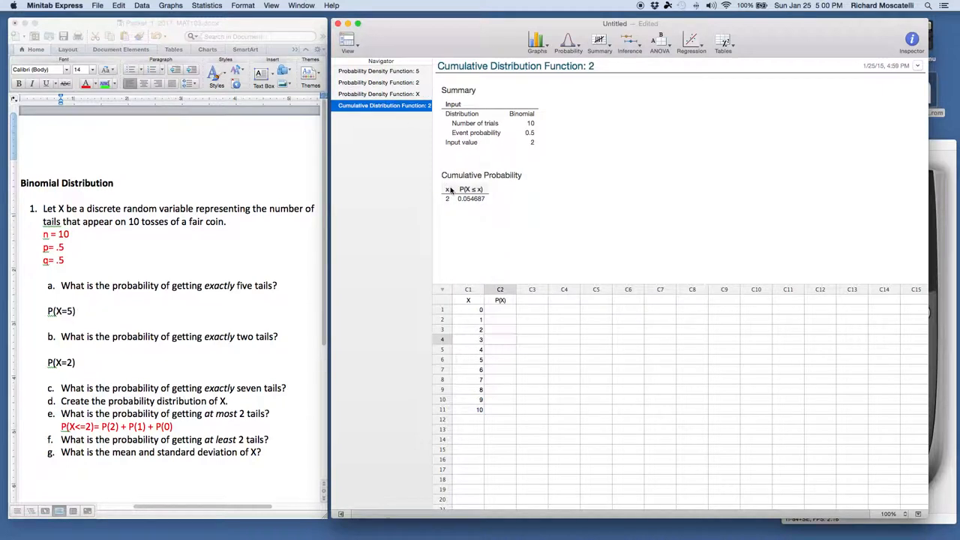
click(568, 42)
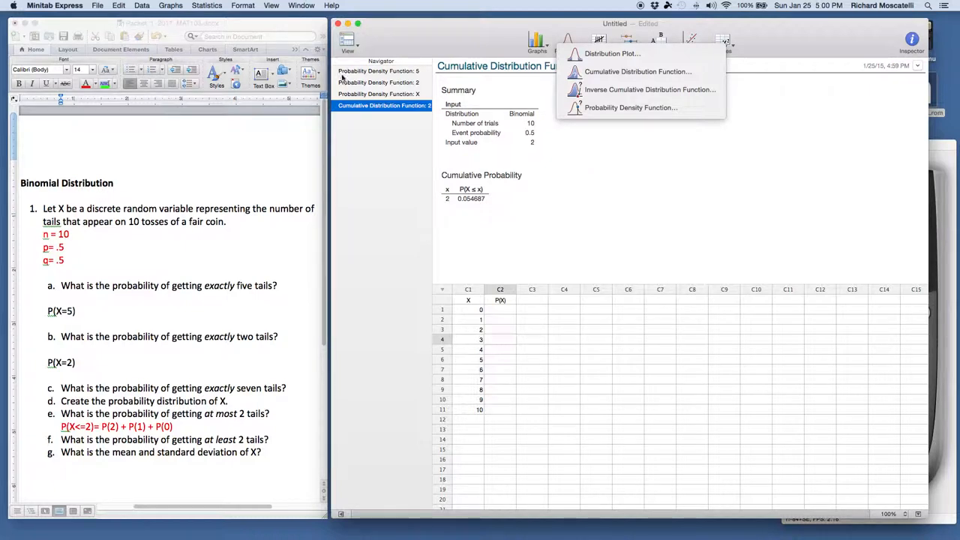
Examine the individual probabilities in the table for X to see which outcomes count as at least 2 tails
click(382, 95)
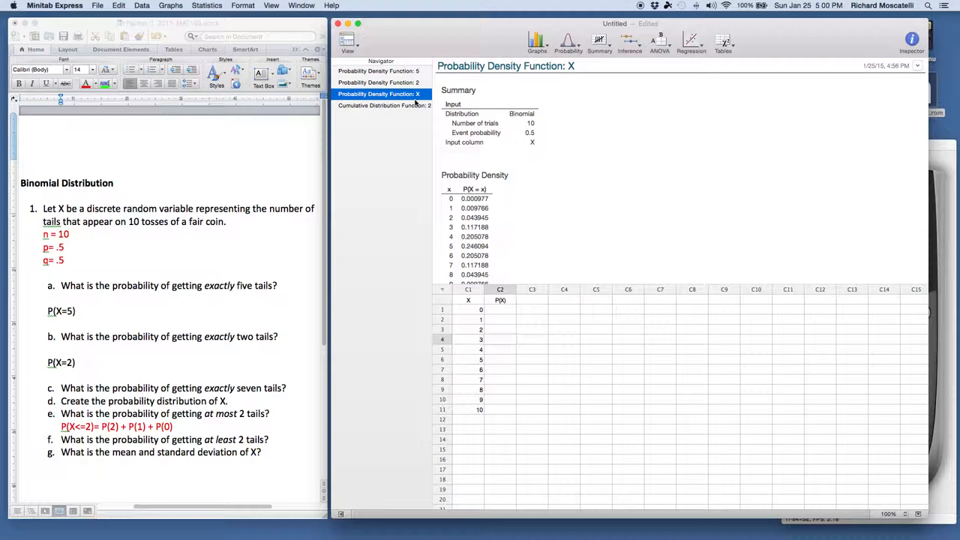
scroll(534, 260, down, 3)
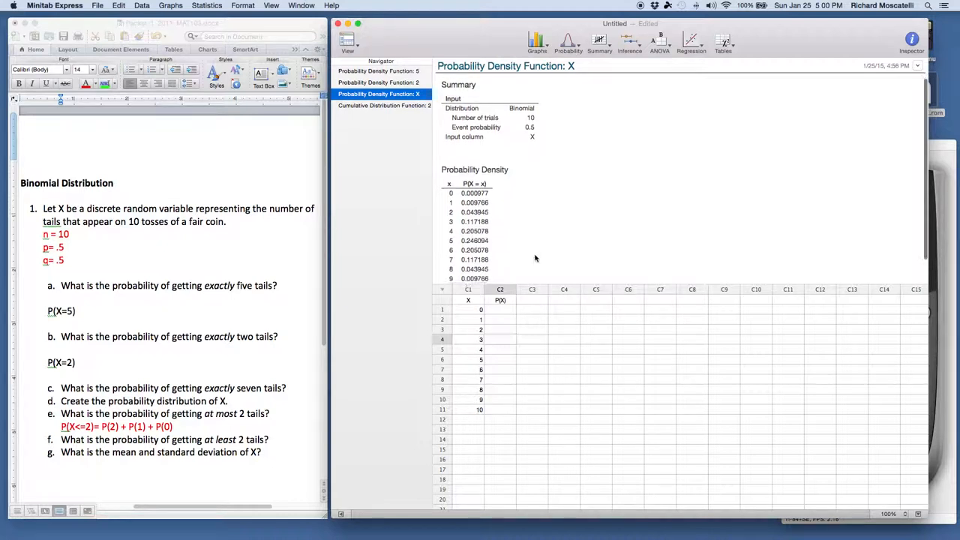
scroll(525, 238, down, 1)
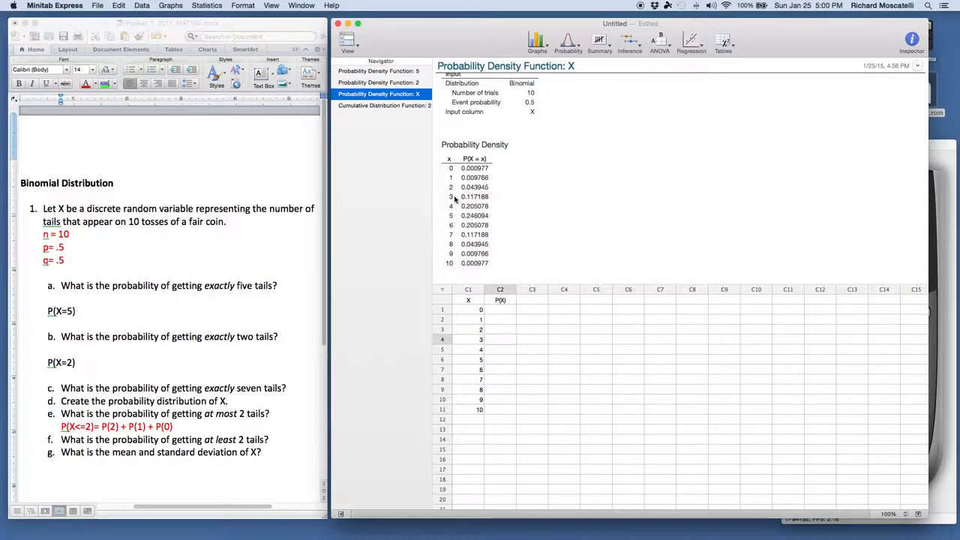
click(569, 47)
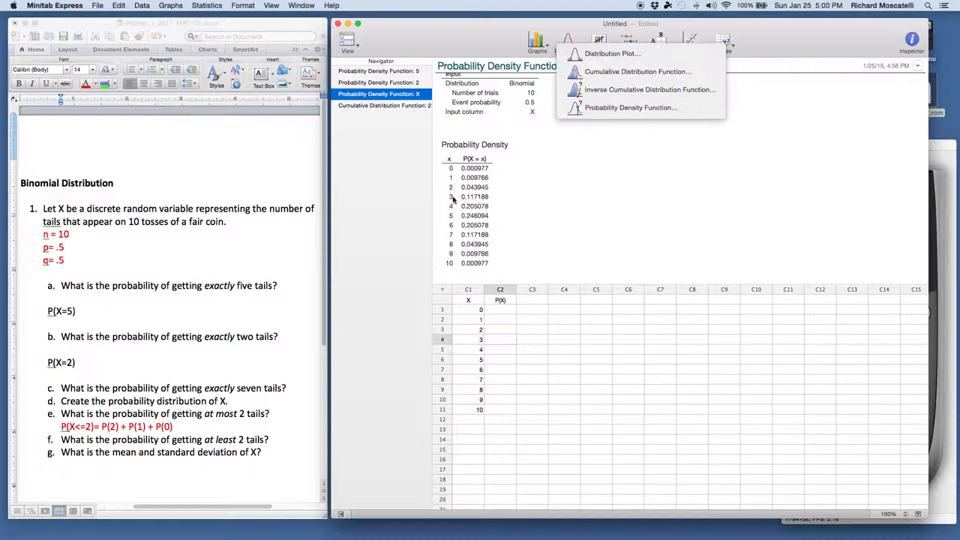
click(474, 198)
click(473, 198)
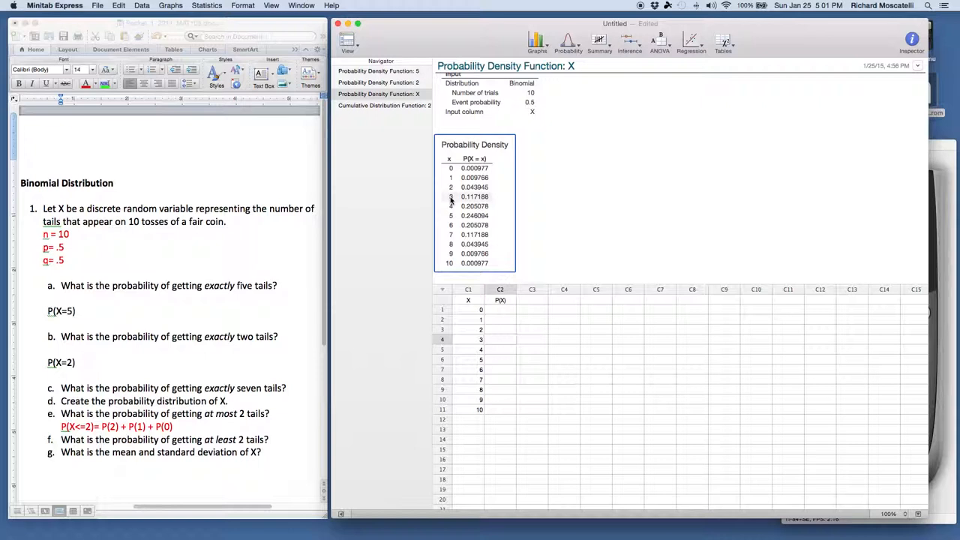
In the Word worksheet, insert an unnumbered blank line beneath question f
click(270, 443)
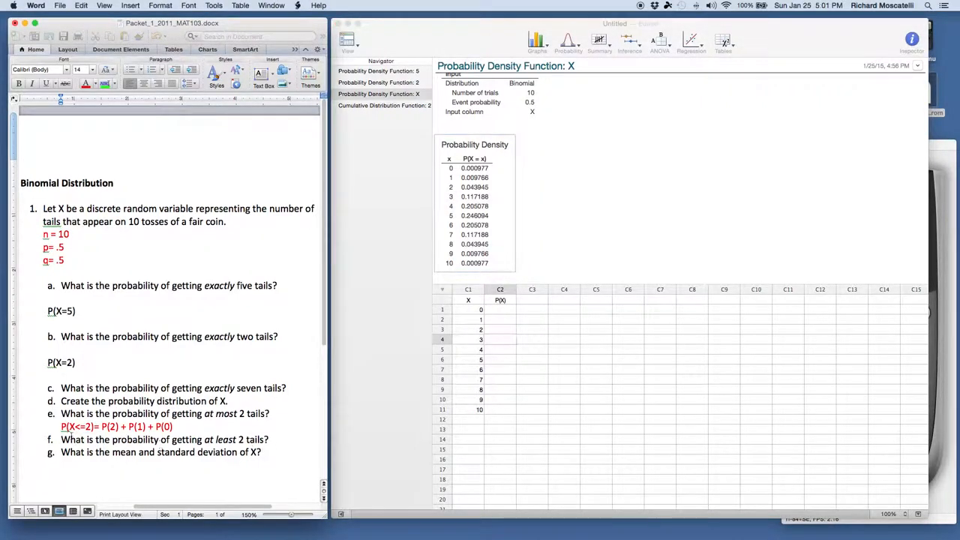
triple_click(64, 427)
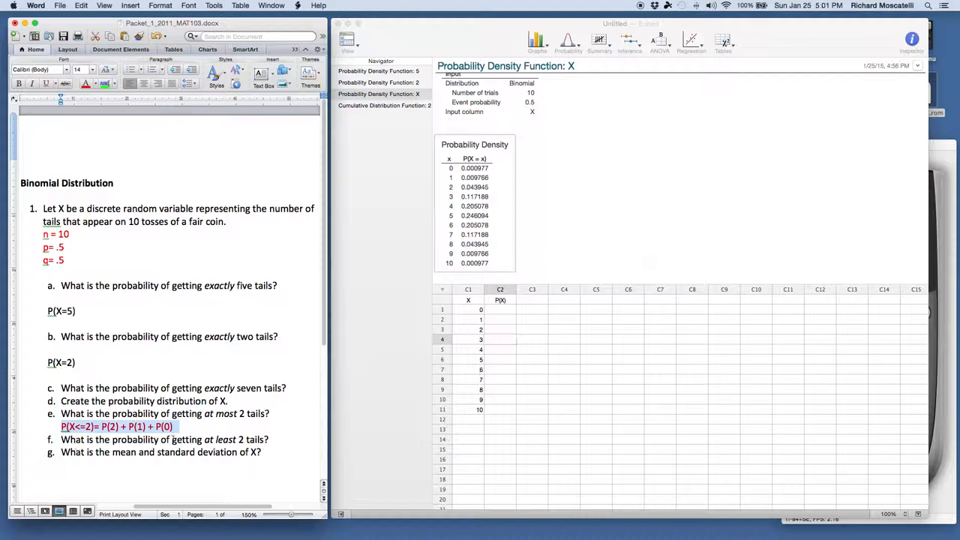
click(273, 440)
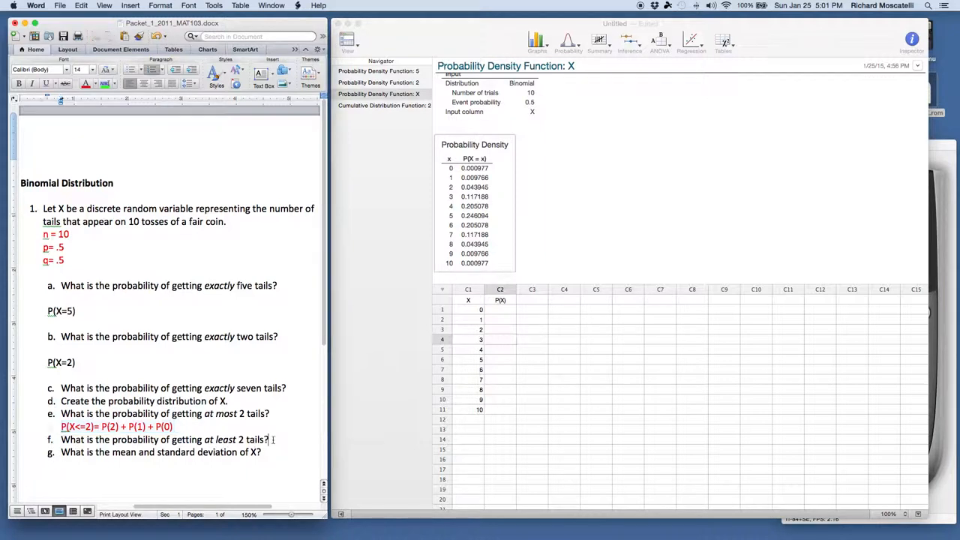
key(Return)
key(shift+Tab)
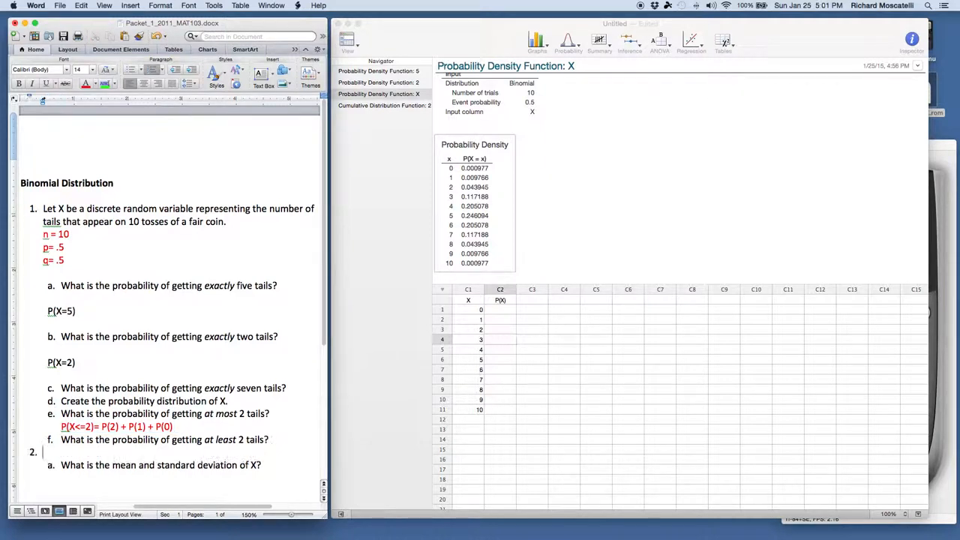
key(BackSpace)
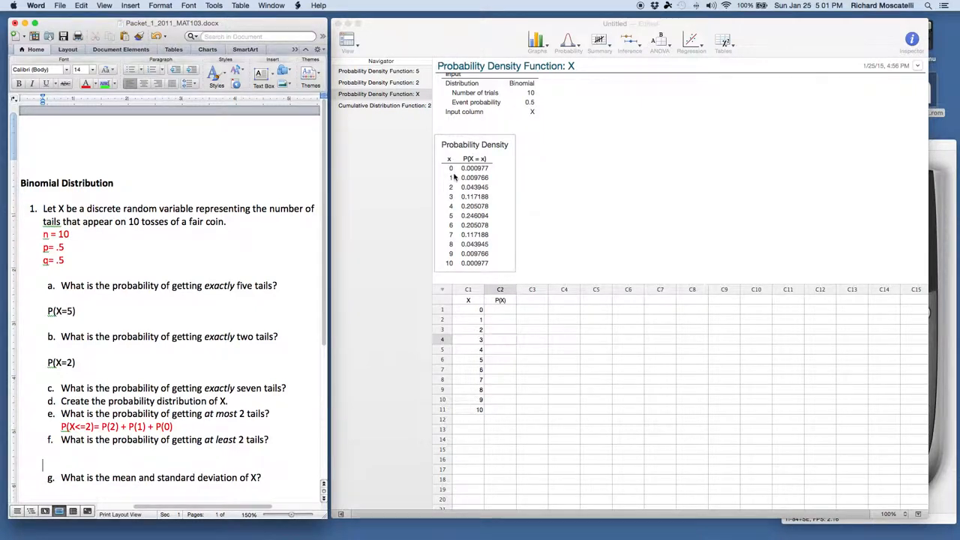
Write "P(X>=2) = 1 –[P(0) + P(1)]" beneath question f, with square brackets around the sum
click(77, 457)
text(P(X>=)
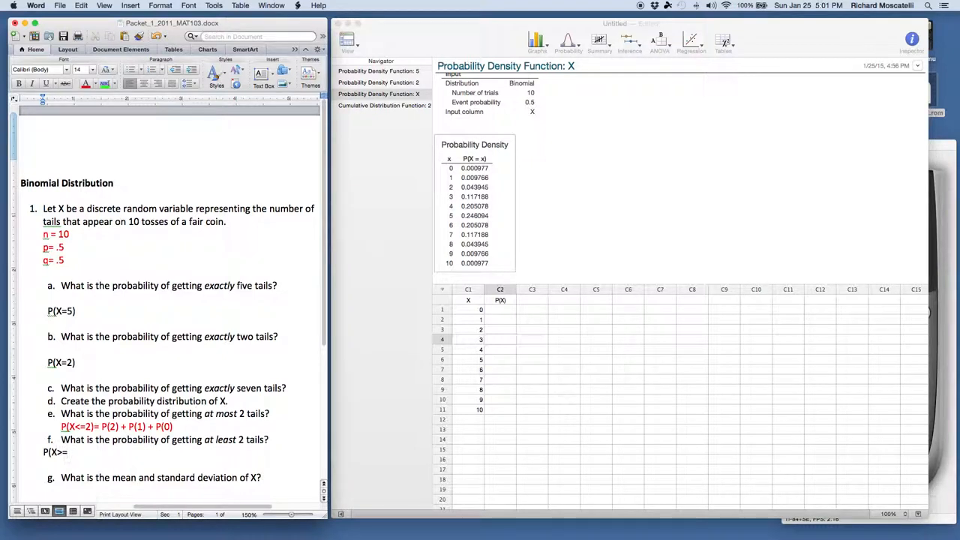
text()))
text( =)
text( 1)
text( -)
text(()
text(P)
text((0))
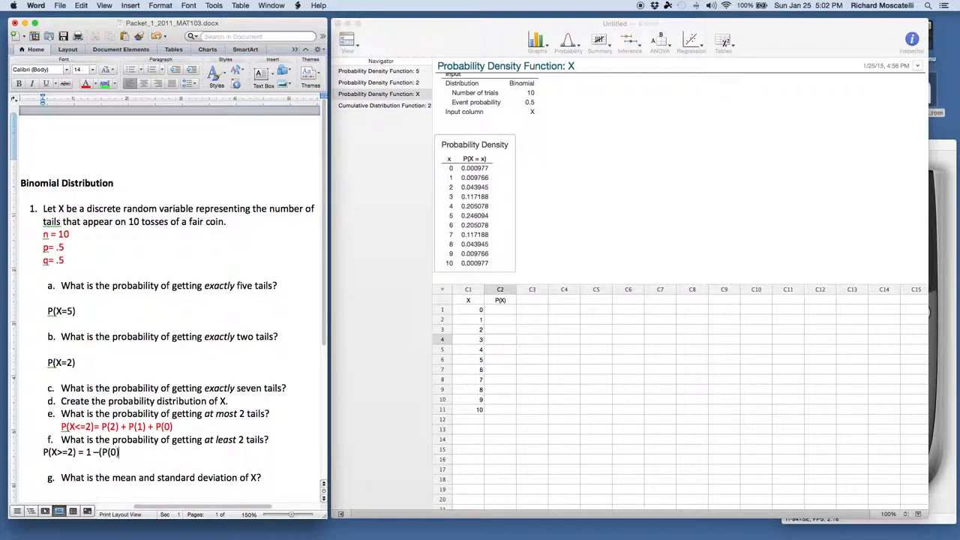
text( + P()
text(1)))
click(99, 452)
key(BackSpace)
text([)
Move the P(X>=2) formula down one line, color it red and indent it to align with the question text
click(43, 452)
key(Return)
drag(149, 465, 39, 465)
click(85, 83)
click(44, 466)
key(Tab)
key(Tab)
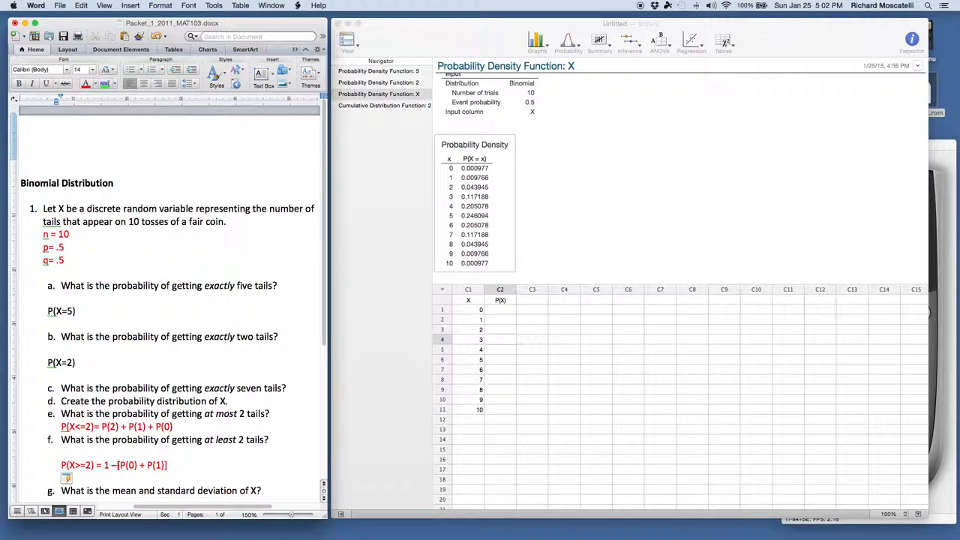
Color the bracketed part "[P(0) + P(1)]" of the question f formula blue
mouse_move(112, 464)
mouse_down()
mouse_move(169, 465)
mouse_move(120, 465)
mouse_up()
click(171, 467)
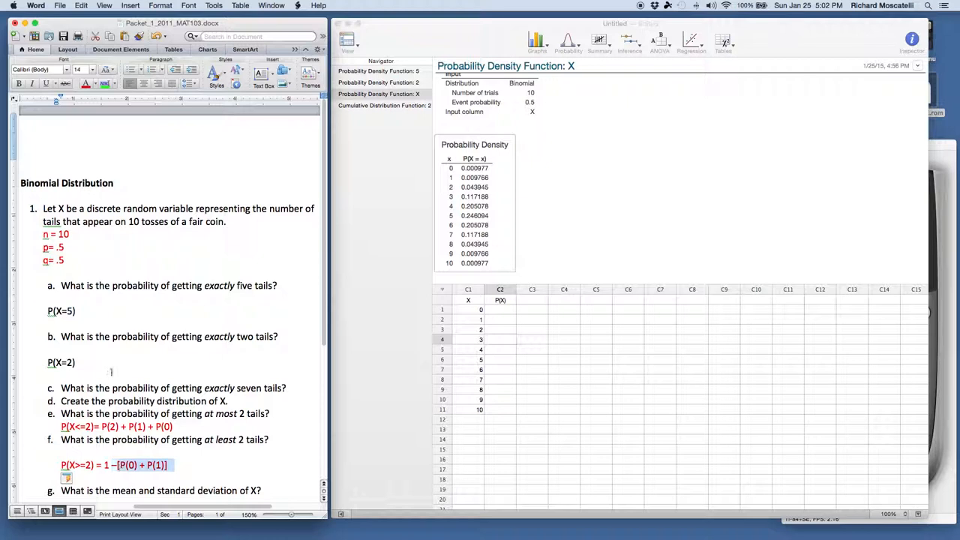
click(96, 84)
click(218, 384)
click(200, 461)
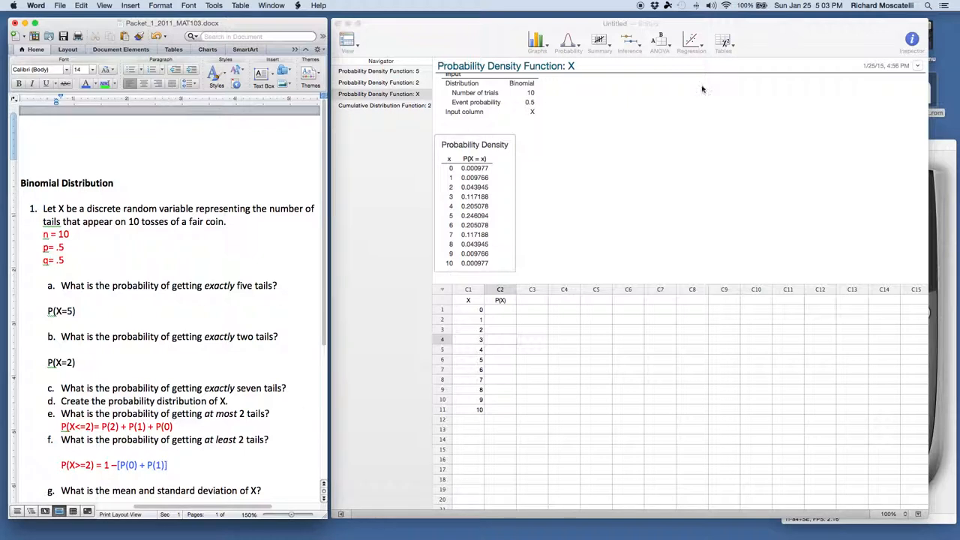
In Minitab Express, run a Cumulative Distribution Function for the single value 1 with the Binomial distribution, 10 trials and event probability .5
click(570, 45)
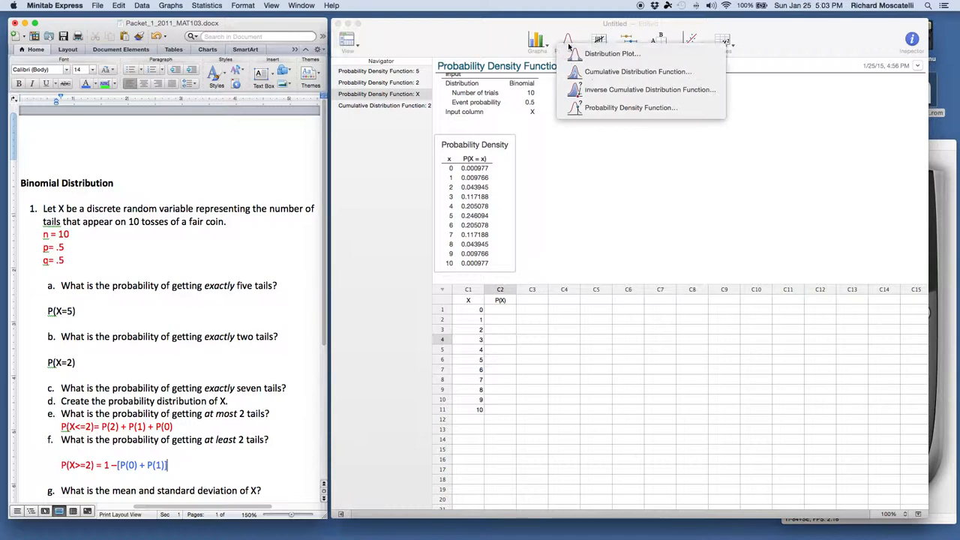
click(581, 68)
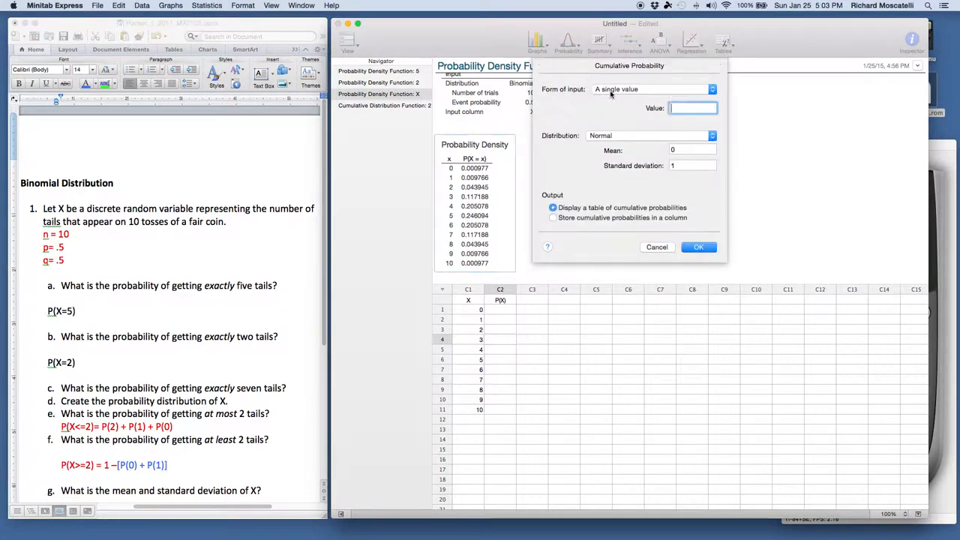
click(611, 89)
click(614, 90)
click(674, 109)
click(651, 136)
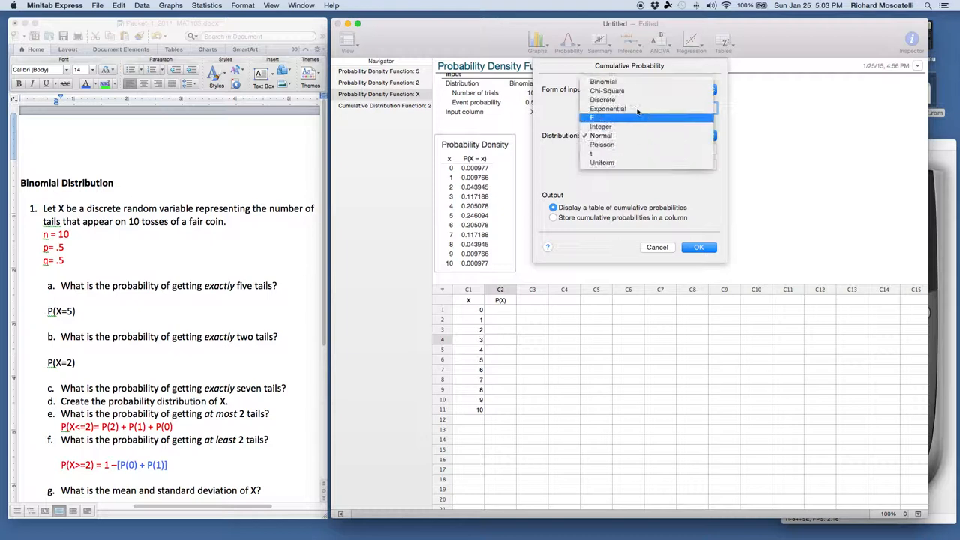
click(624, 83)
click(686, 150)
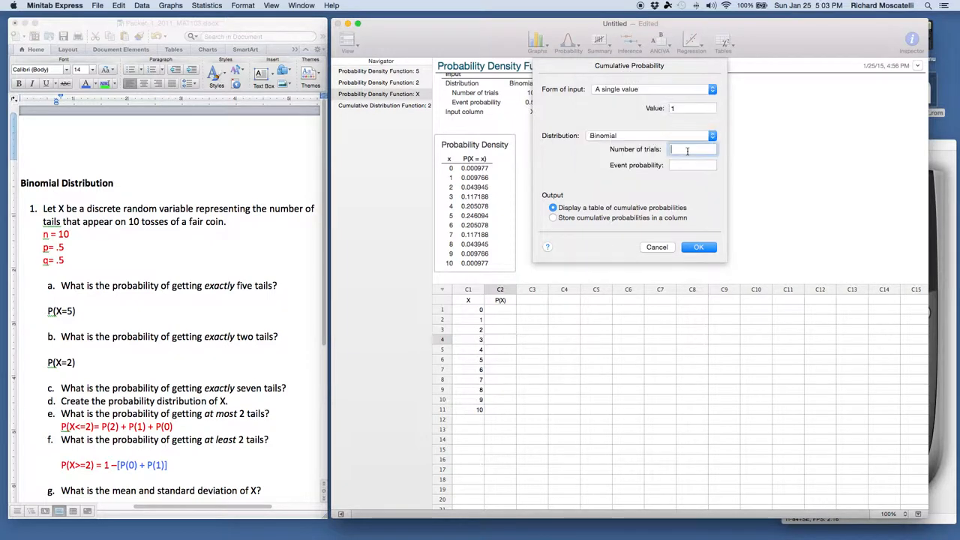
text(10)
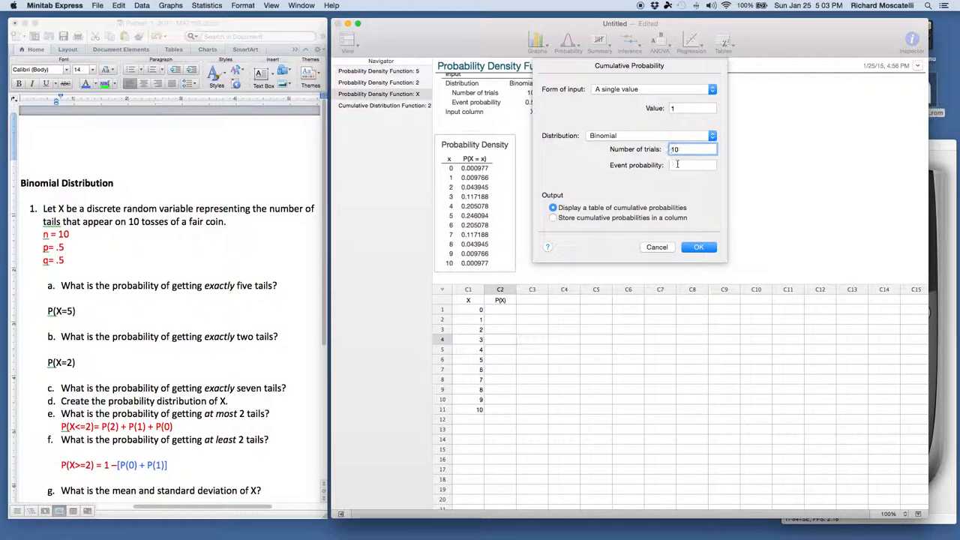
click(677, 165)
text(.5)
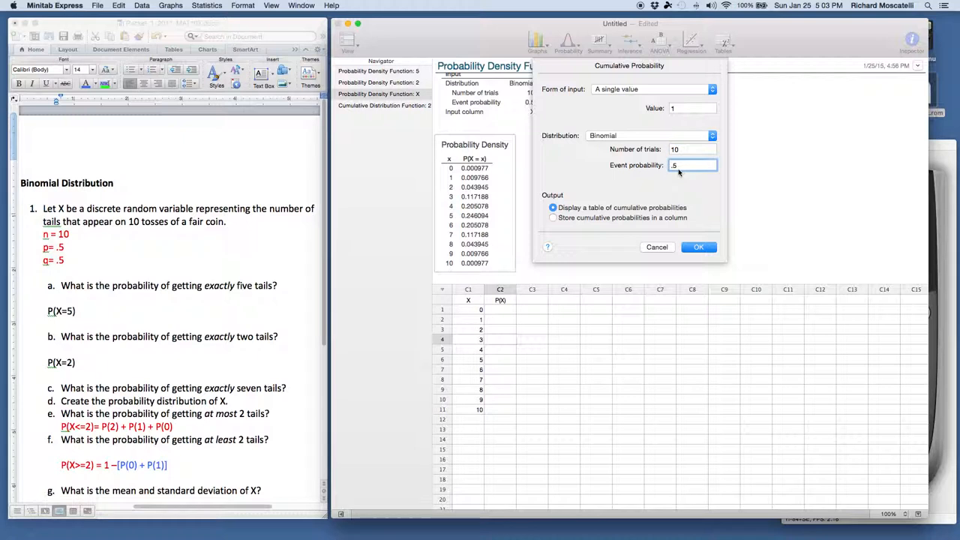
click(629, 69)
click(691, 249)
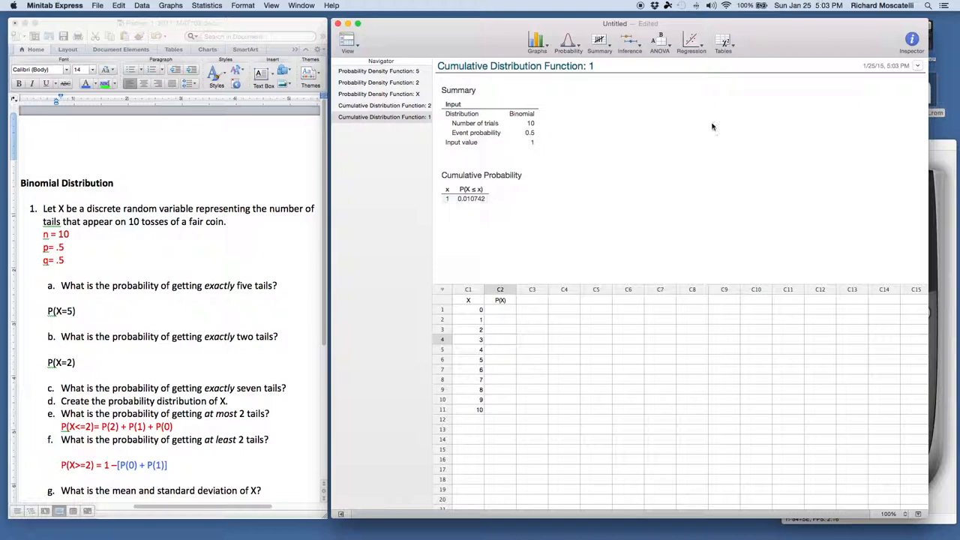
click(569, 47)
click(570, 47)
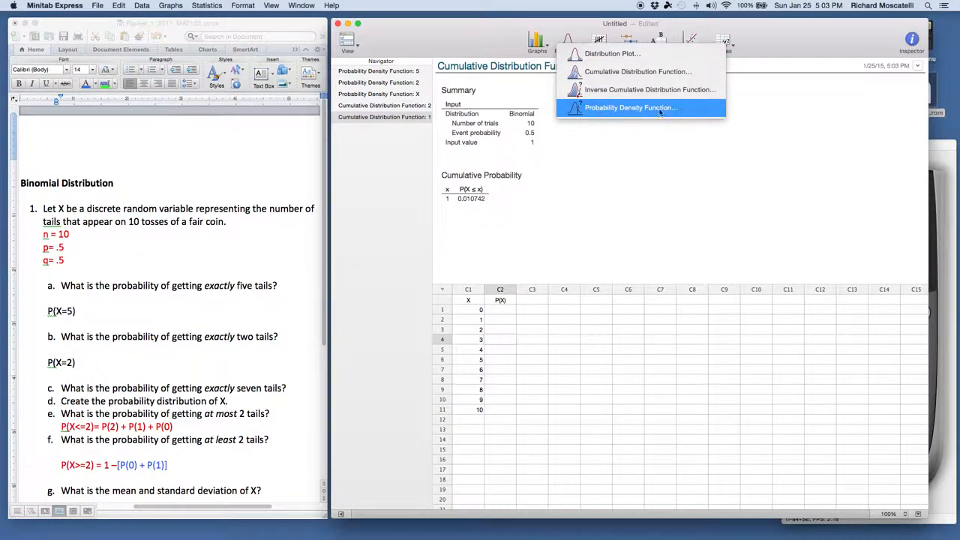
click(585, 187)
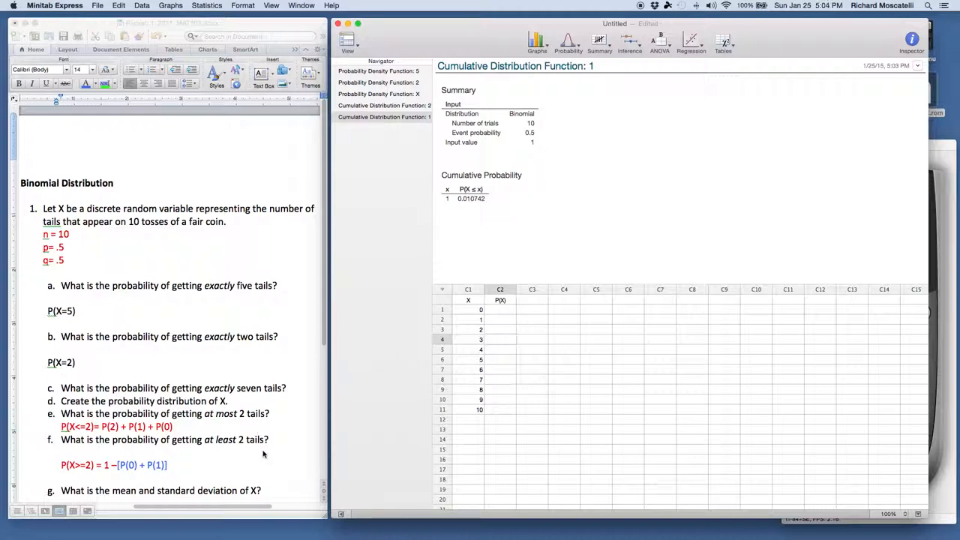
In the Word worksheet, write "Mean = np" beneath question g and set its font size to 14
click(322, 336)
drag(321, 335, 318, 412)
click(102, 404)
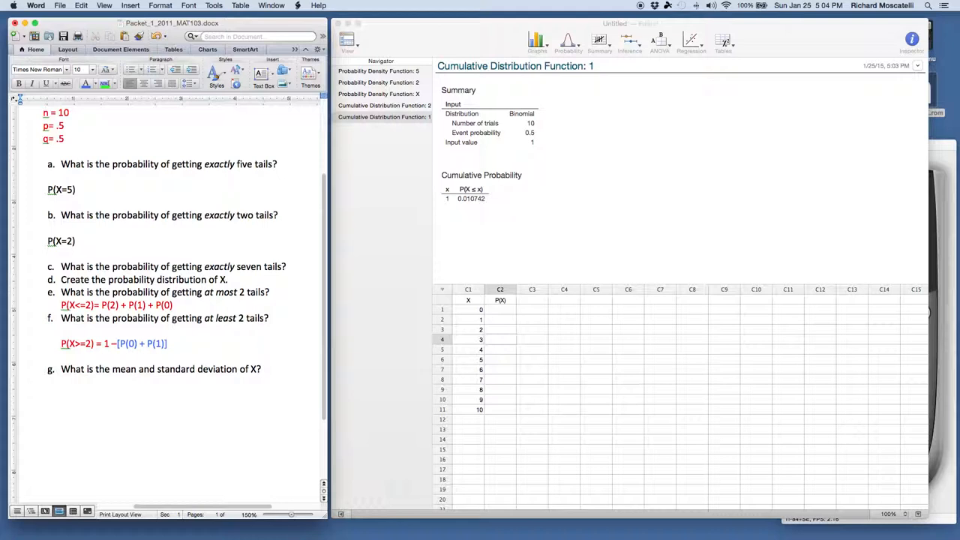
text(mean = np)
triple_click(78, 388)
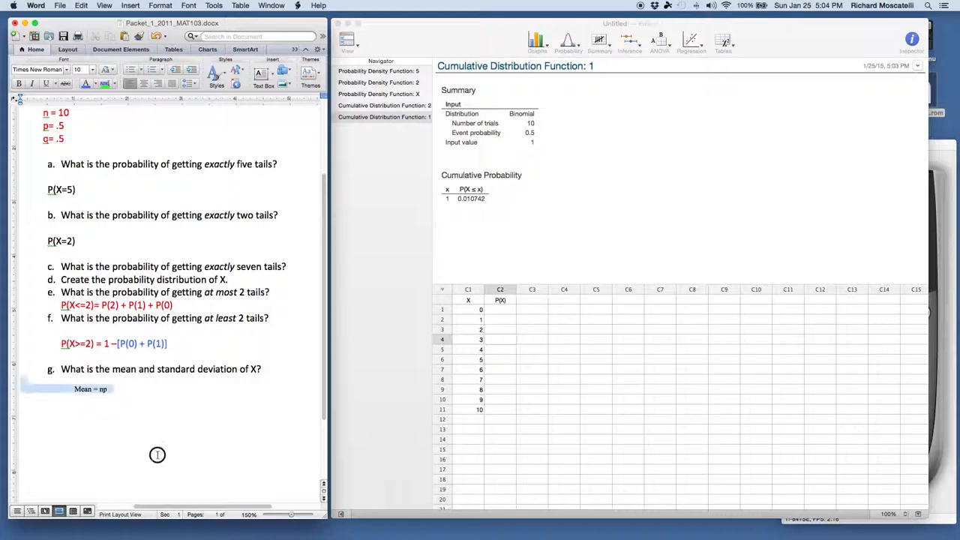
click(90, 69)
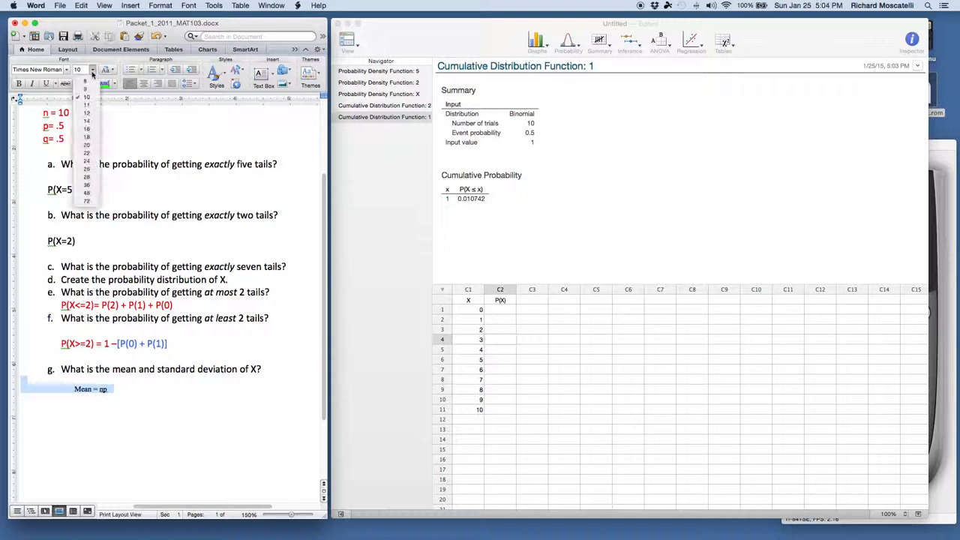
click(85, 122)
Complete the mean line with "= 10(.5) = 5" and add "VarX = npq =10*.5*.5 =" on the line beneath
click(139, 398)
text(= 10)
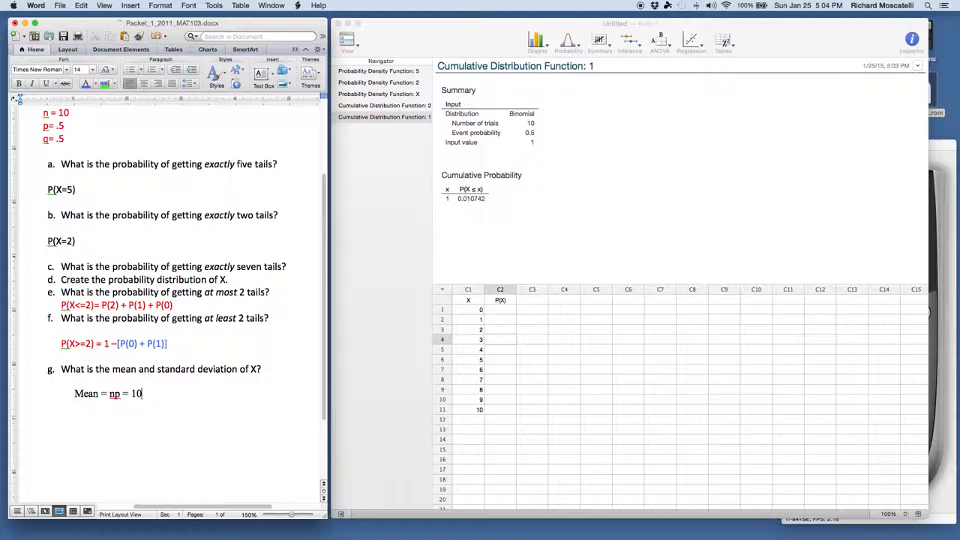
text((.5) =)
text(5)
key(Return)
text(VarX = npq =)
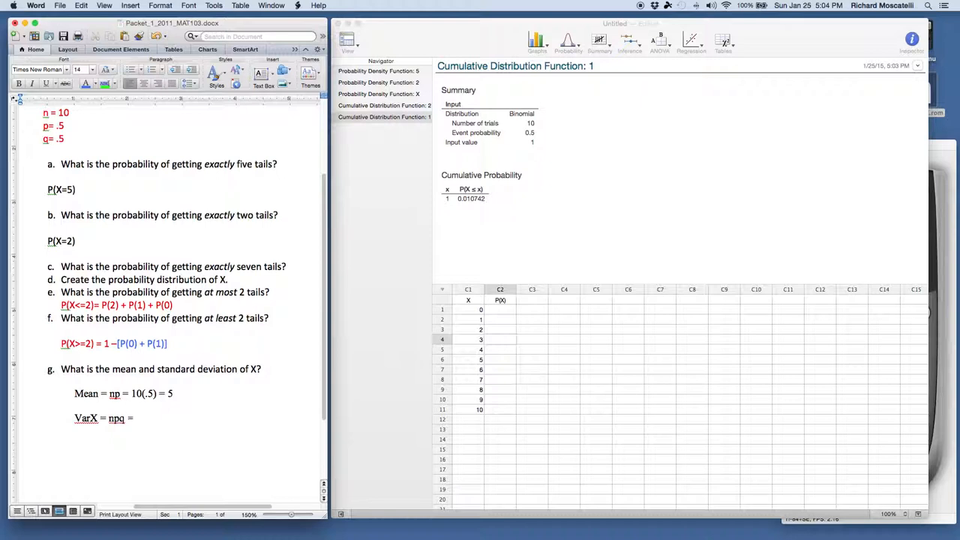
text(10*.5*.5 =)
Bring the WabbitEmu TI-84 calculator into view beside the worksheet, clear its screen and calculate 10*.5*.5
click(945, 264)
drag(892, 143, 627, 132)
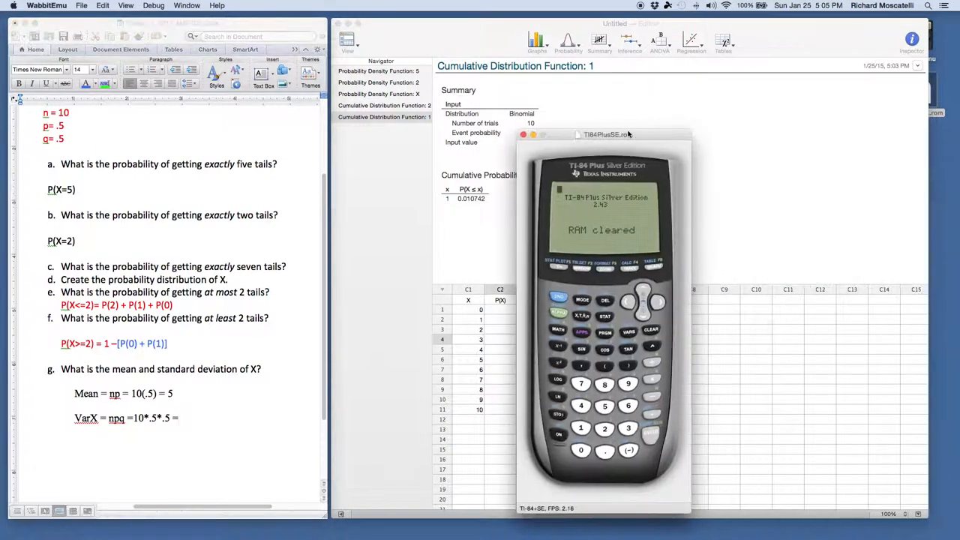
click(651, 329)
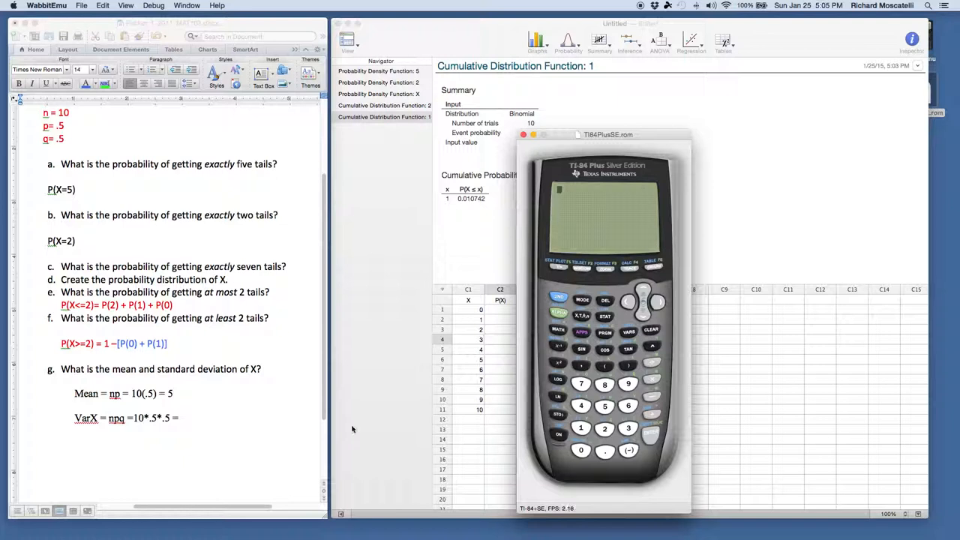
click(582, 430)
click(583, 452)
click(651, 382)
click(605, 450)
click(604, 406)
click(651, 381)
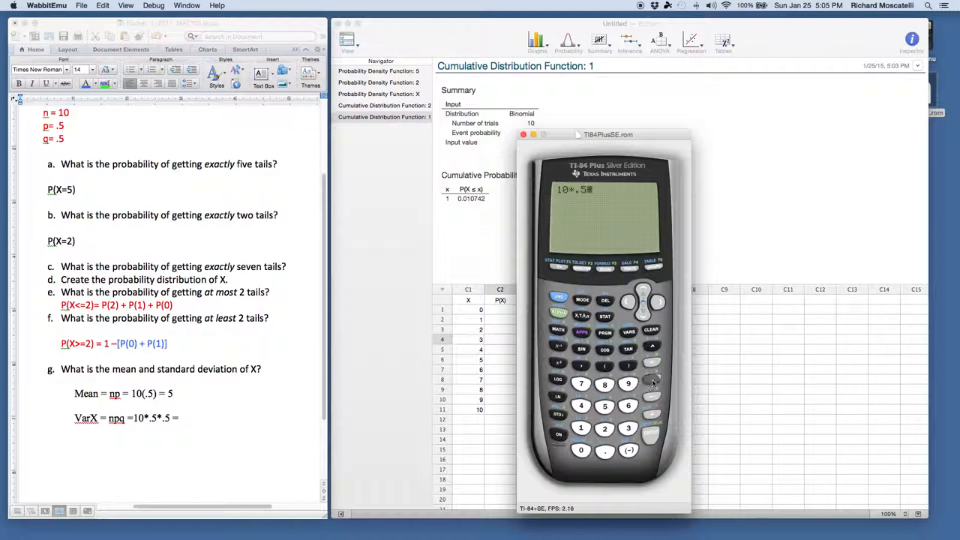
click(605, 451)
click(604, 405)
click(652, 435)
In the Word worksheet, enter 2.5 as the variance and start a new line with "Sd ="
click(188, 425)
click(188, 425)
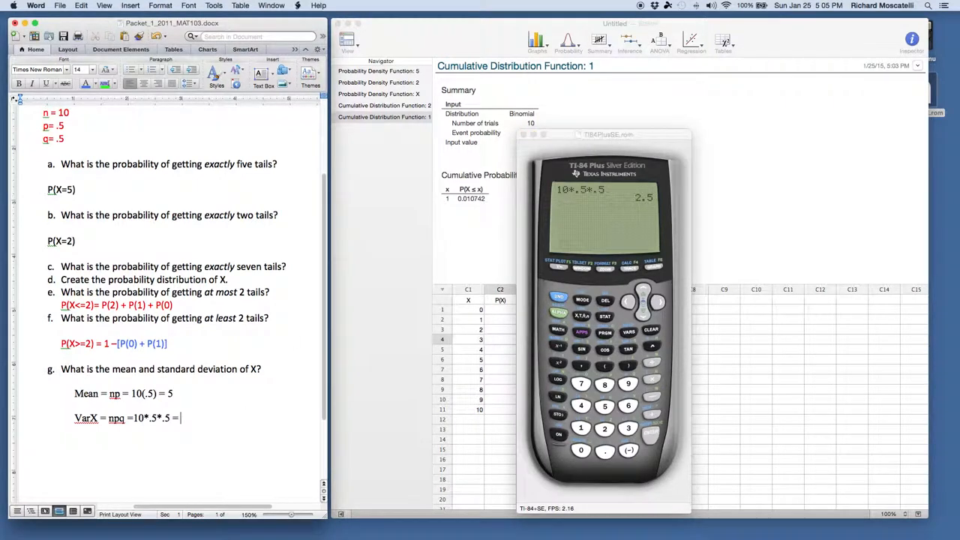
text(2.)
key(Return)
key(Return)
text(sd =)
Calculate the square root of 2.5 on the WabbitEmu calculator and enter 1.58 as the Sd in the Word worksheet
click(559, 300)
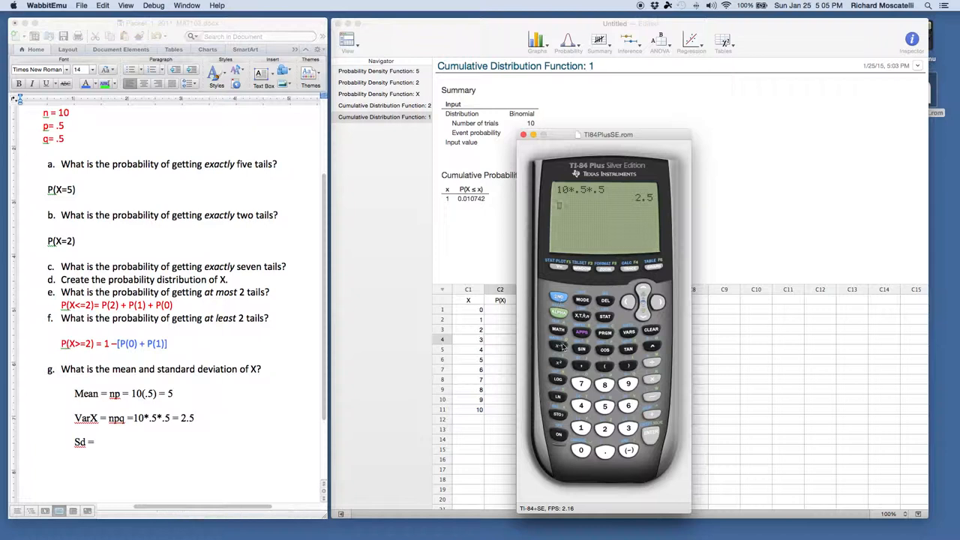
click(558, 363)
click(605, 429)
click(605, 450)
click(604, 405)
click(628, 365)
click(652, 443)
click(113, 443)
text(1.58)
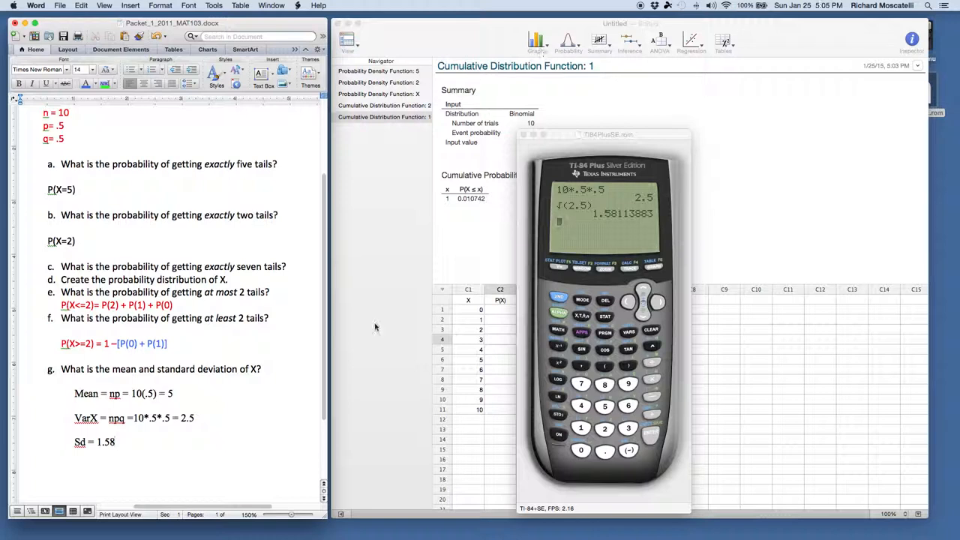
scroll(201, 219, up, 1)
scroll(201, 219, up, 5)
scroll(197, 224, down, 4)
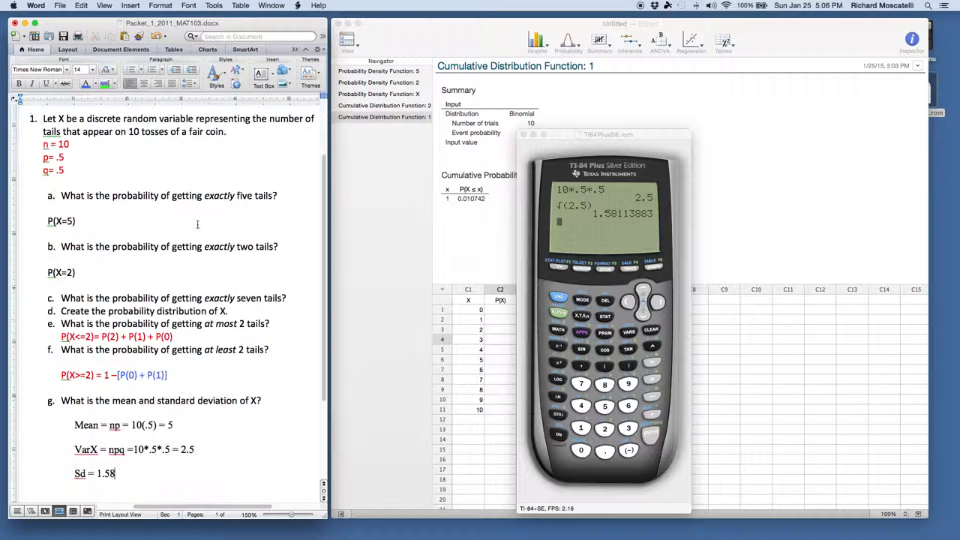
click(571, 43)
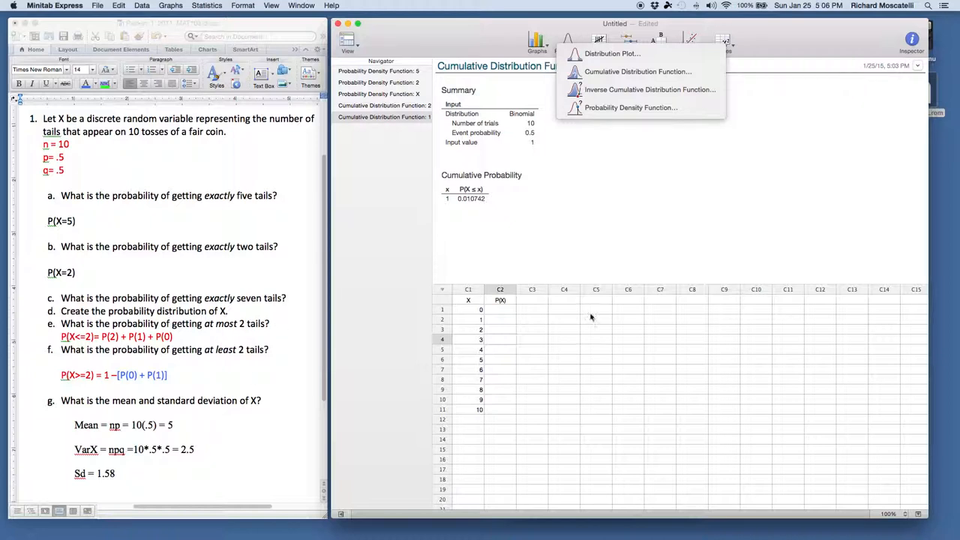
click(634, 248)
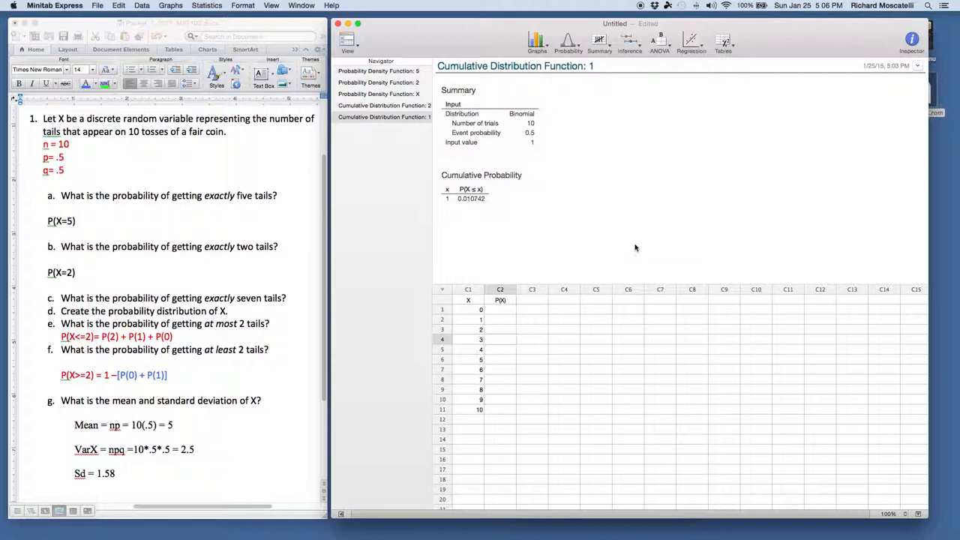